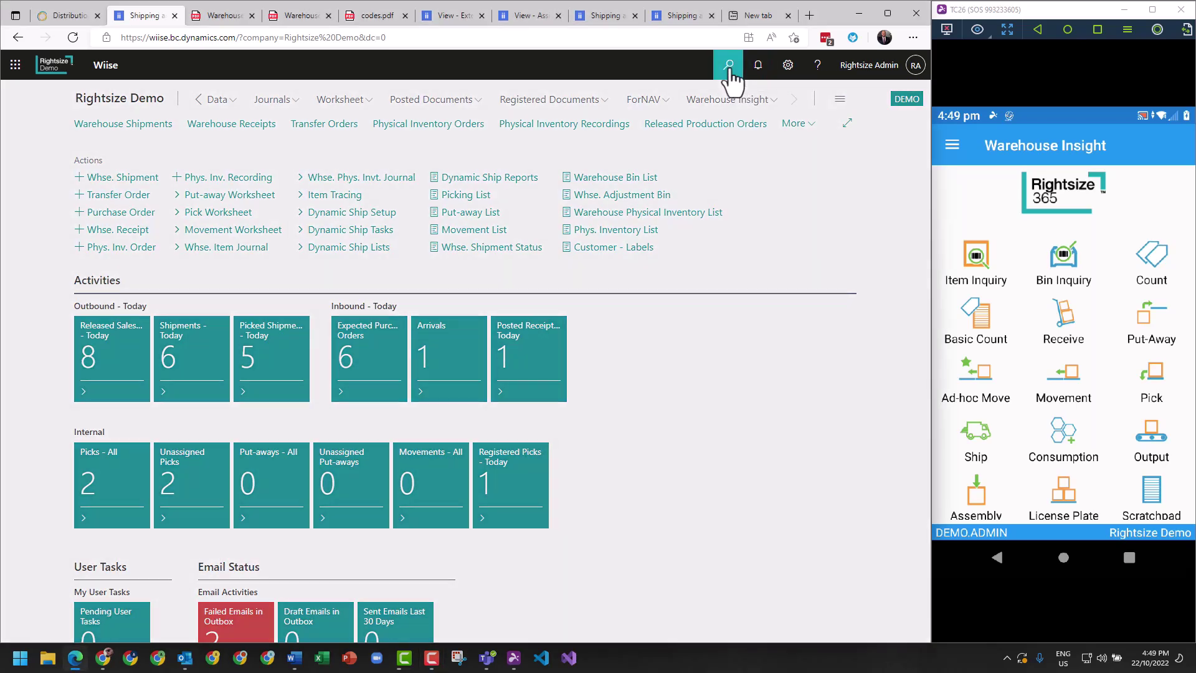
# - Find Sales Orders with a Tell Me search for 'sales ord' and start a new sales order
pyautogui.click(728, 65)
pyautogui.write('sales ord')
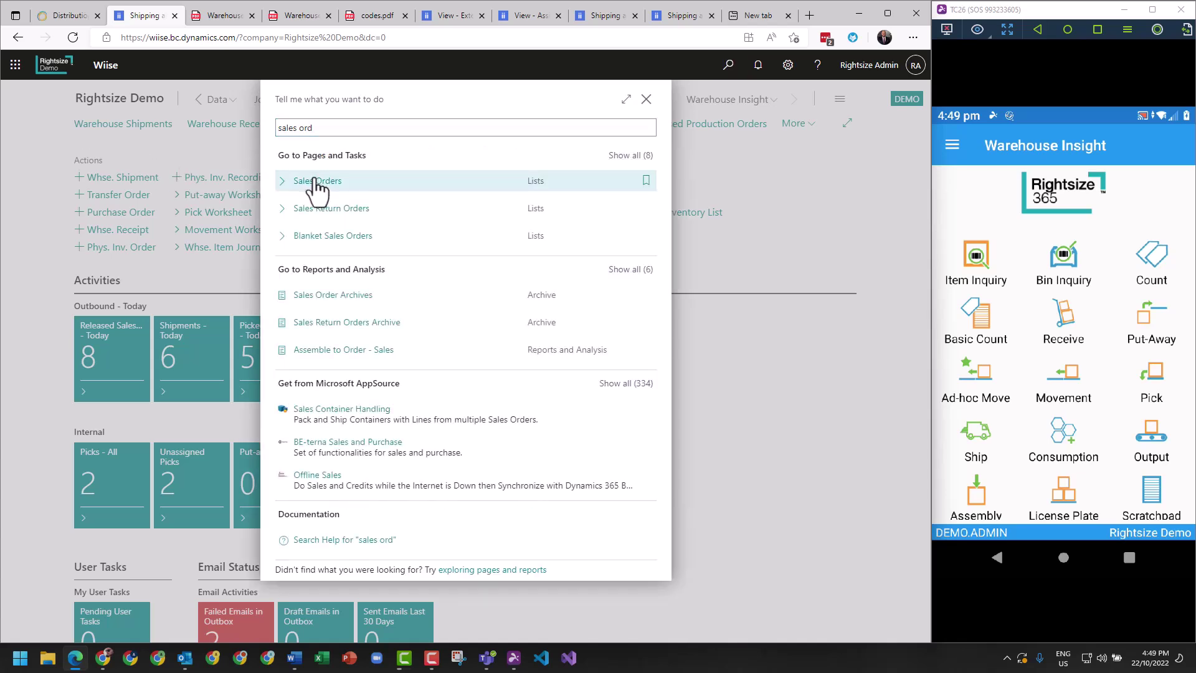
pyautogui.click(316, 181)
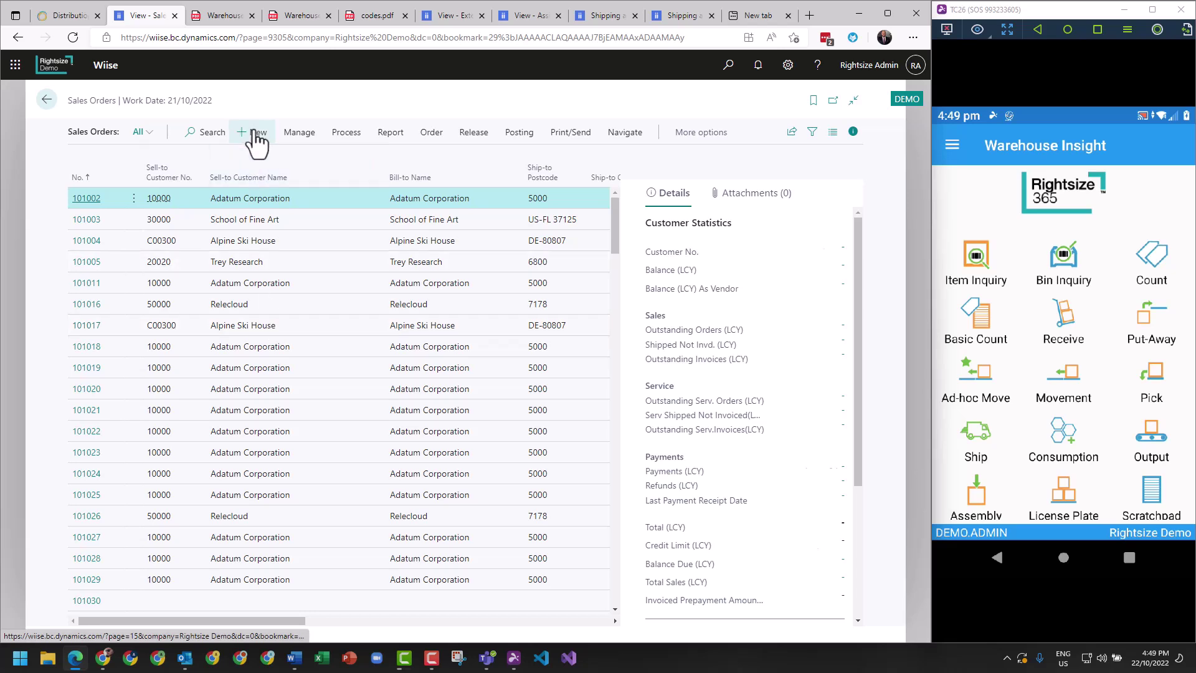
pyautogui.click(253, 134)
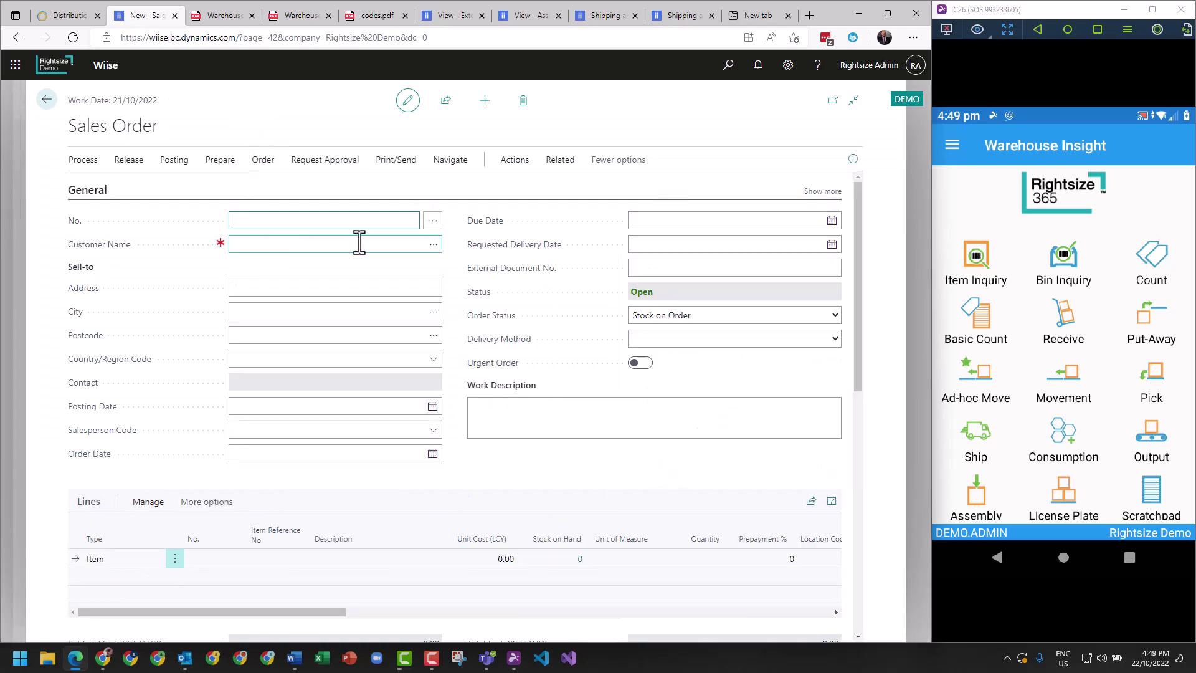
# - Set the customer to Adatum Corporation and enter the customer's purchase order number as External Document No
pyautogui.click(339, 243)
pyautogui.write('ada')
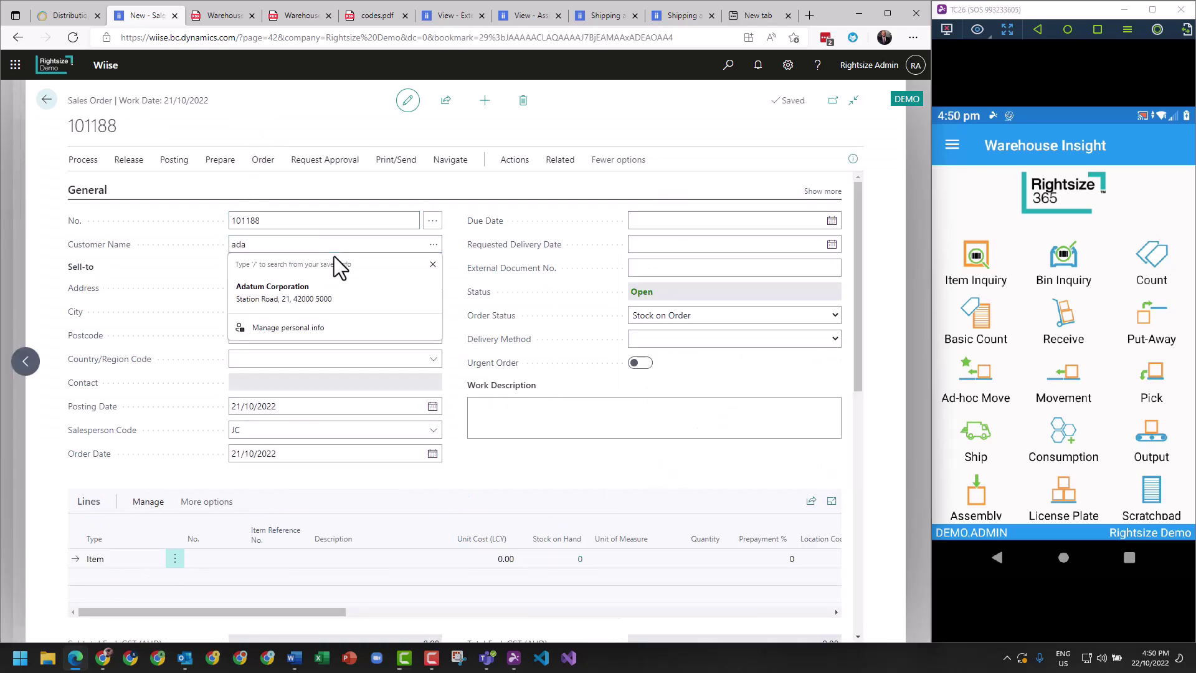
pyautogui.press('Tab')
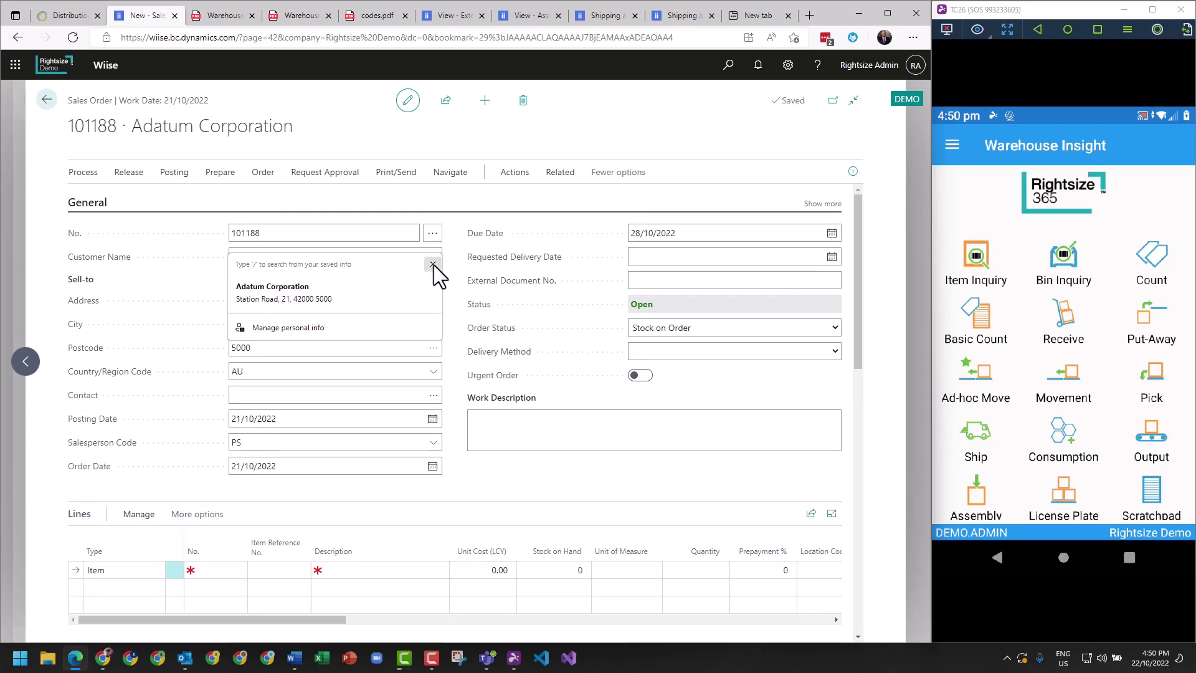
pyautogui.click(433, 264)
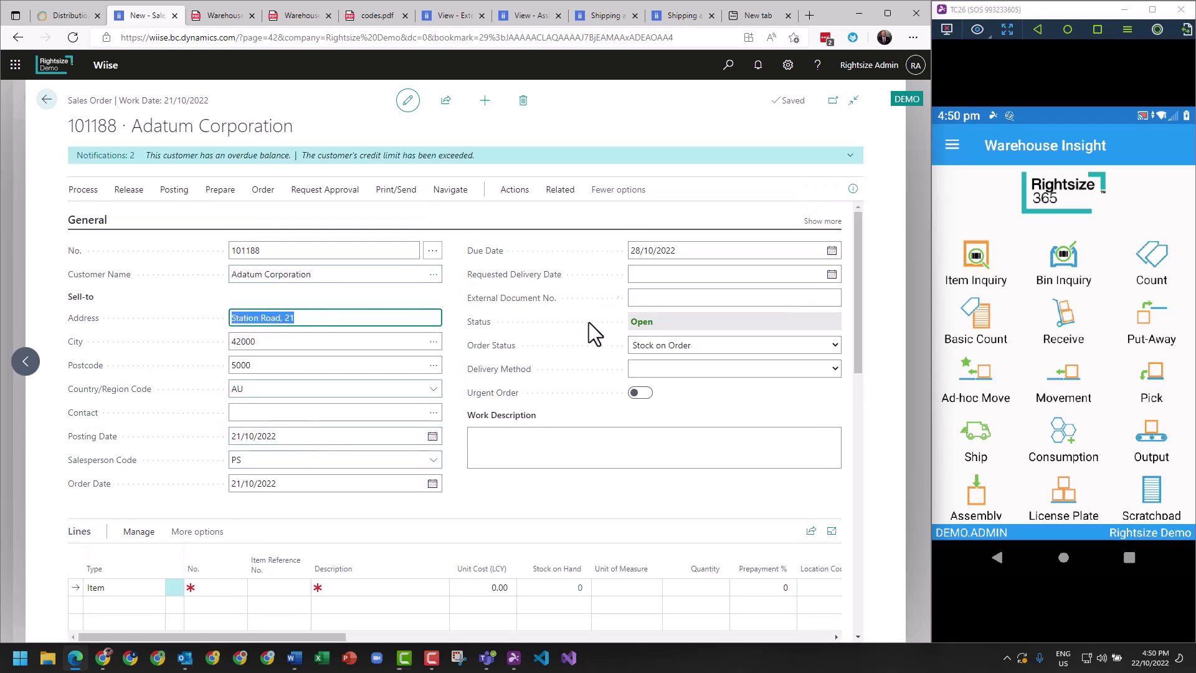
pyautogui.click(657, 297)
pyautogui.write('PO304058')
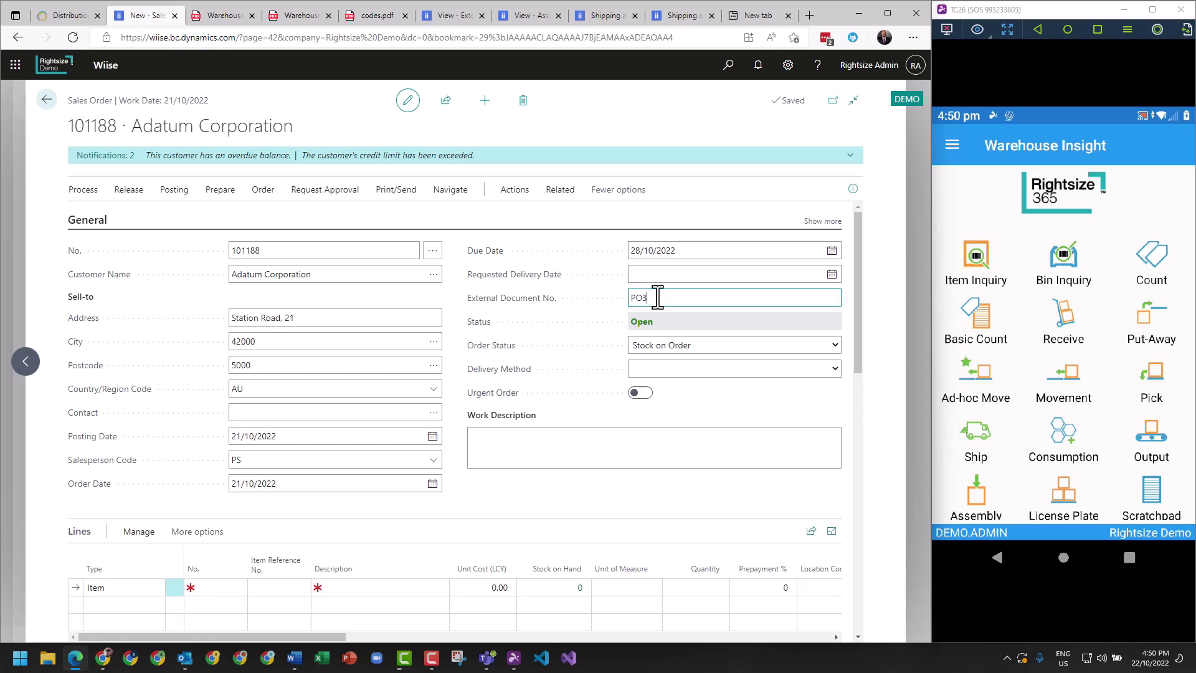
# - Add item 1896-S, the ATHENS Desk, as an order line
pyautogui.click(502, 473)
pyautogui.scroll(-3, 446, 472)
pyautogui.click(222, 389)
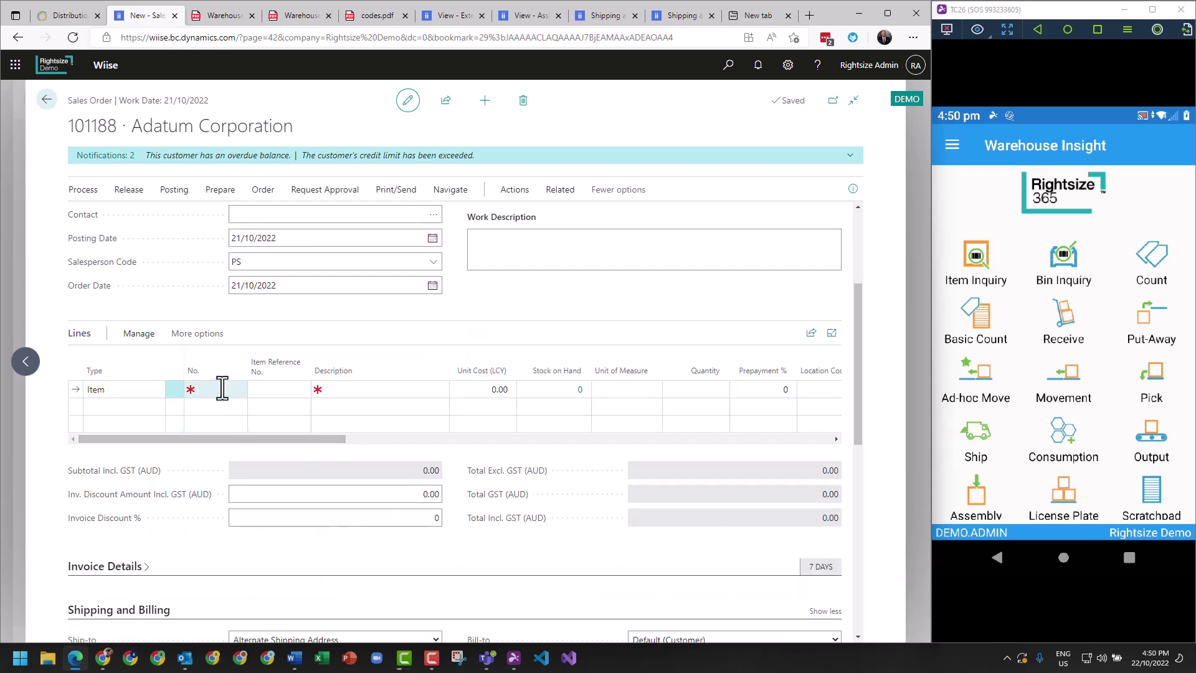
pyautogui.write('athen')
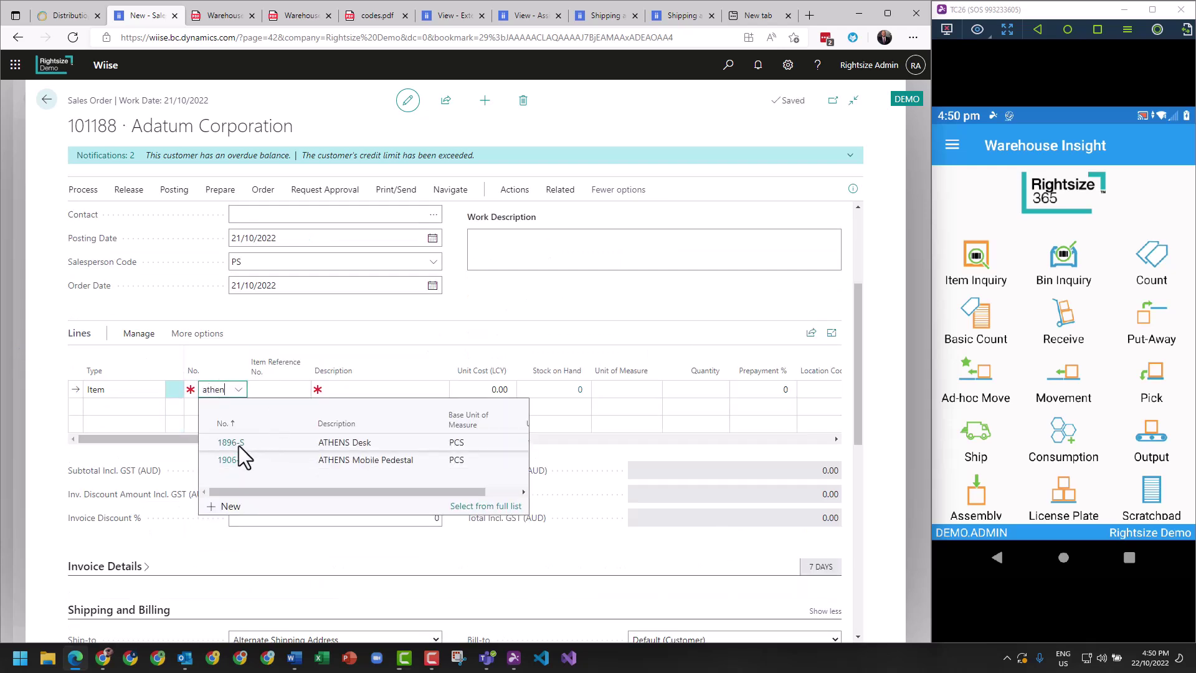
pyautogui.click(233, 442)
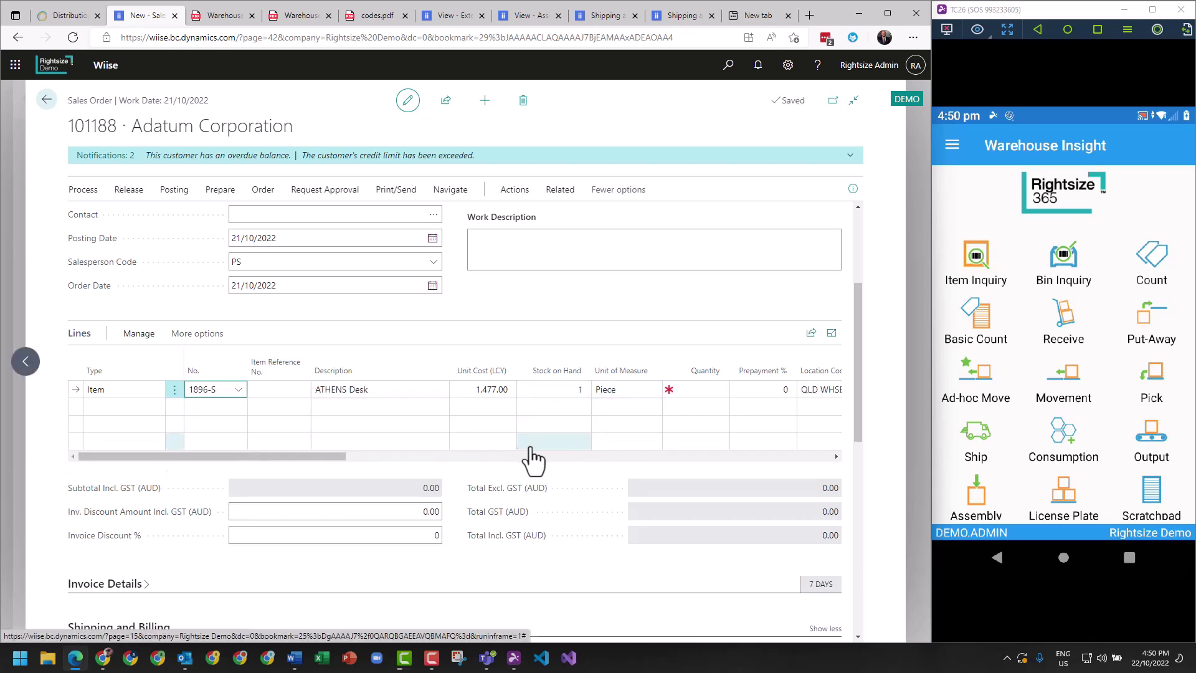
# - Set the desk line's Location Code to DEMO
pyautogui.click(828, 391)
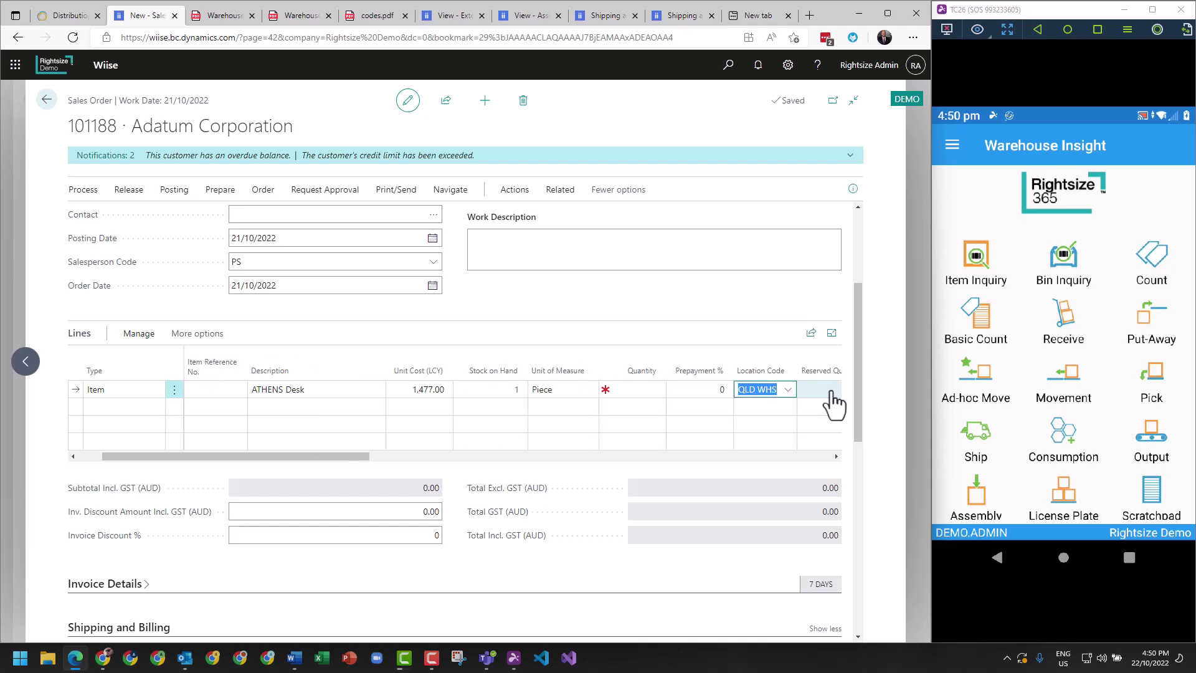
pyautogui.click(787, 389)
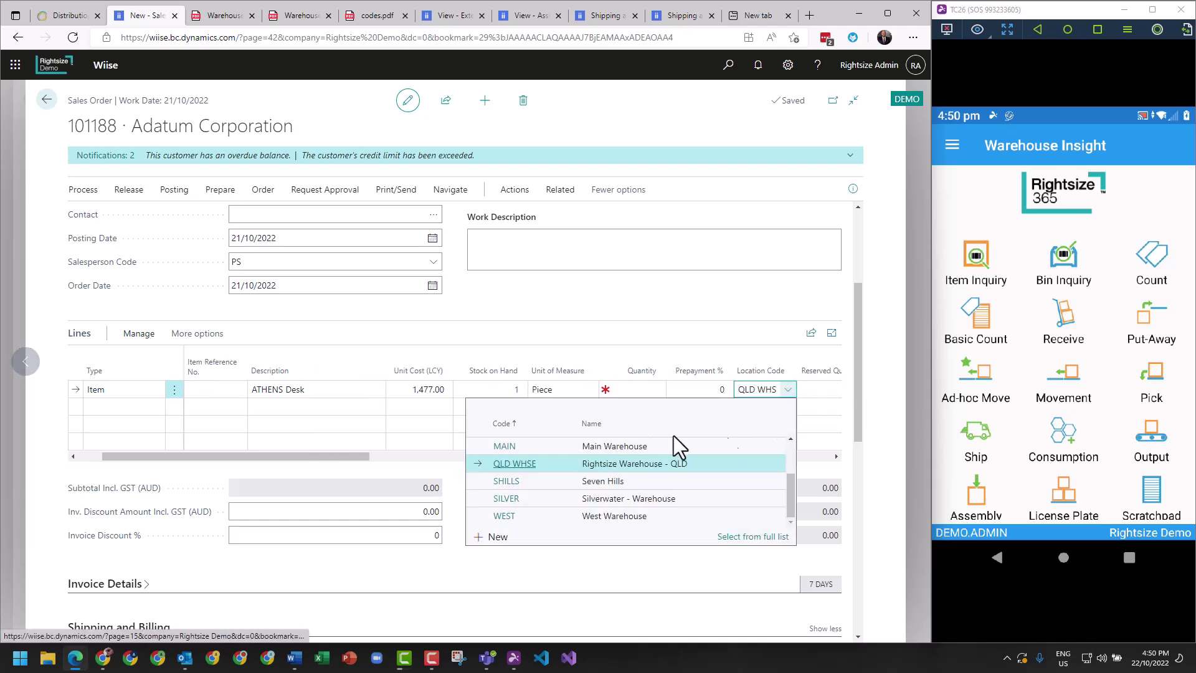
pyautogui.scroll(2, 522, 470)
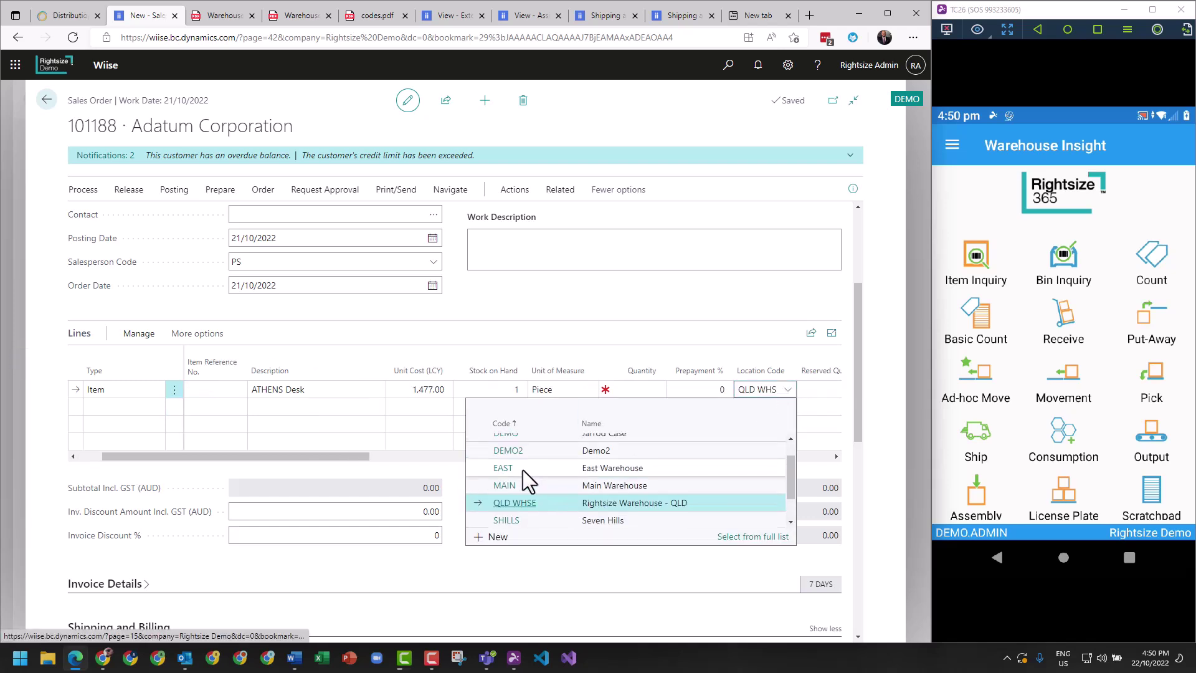
pyautogui.click(510, 436)
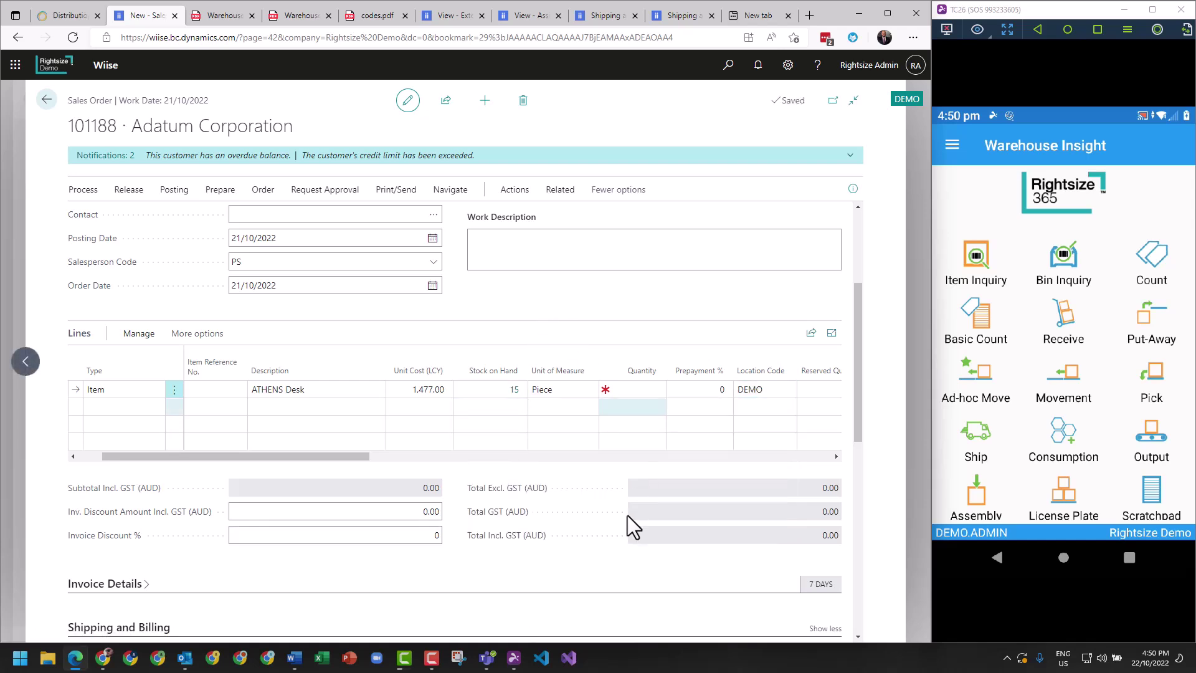
# - Change the order header's Location Code to DEMO and accept the warning about existing lines
pyautogui.scroll(-10, 570, 540)
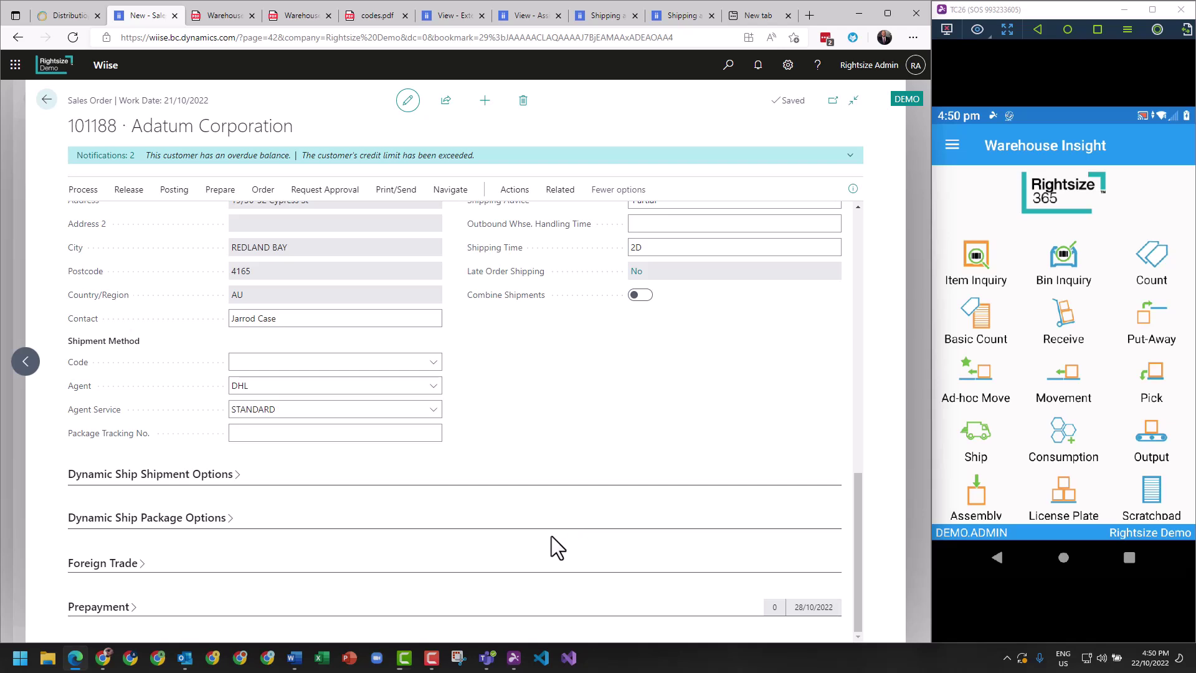
pyautogui.scroll(3, 432, 518)
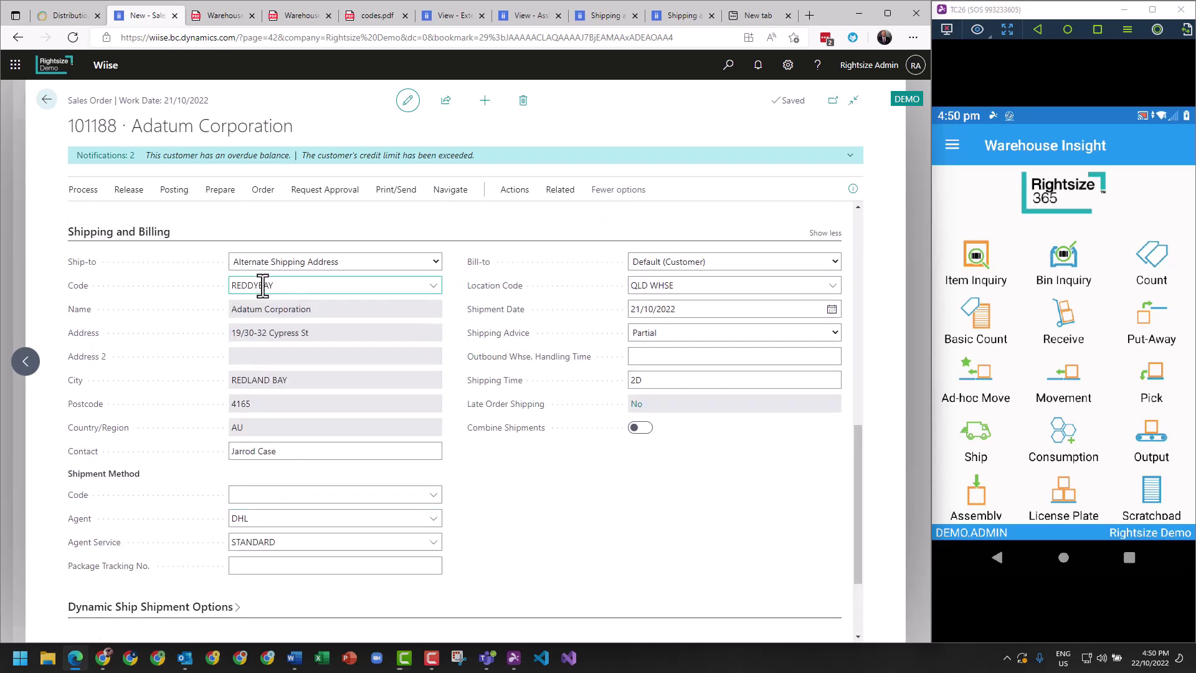
pyautogui.click(353, 285)
pyautogui.click(675, 281)
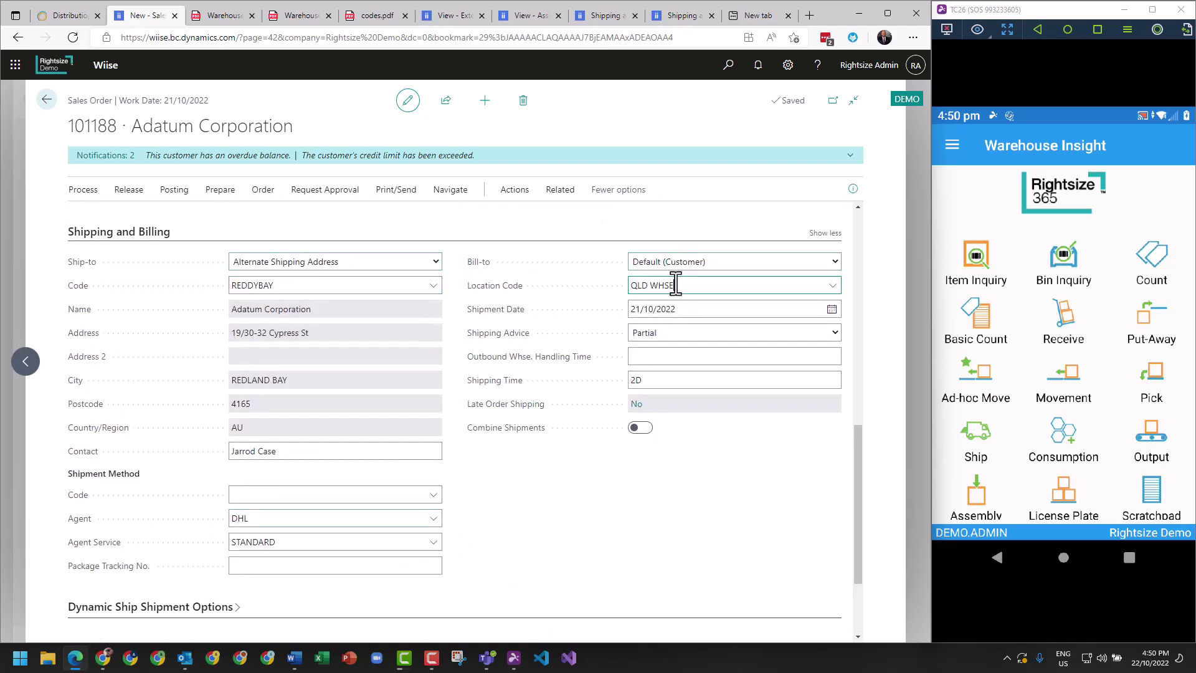
pyautogui.click(833, 286)
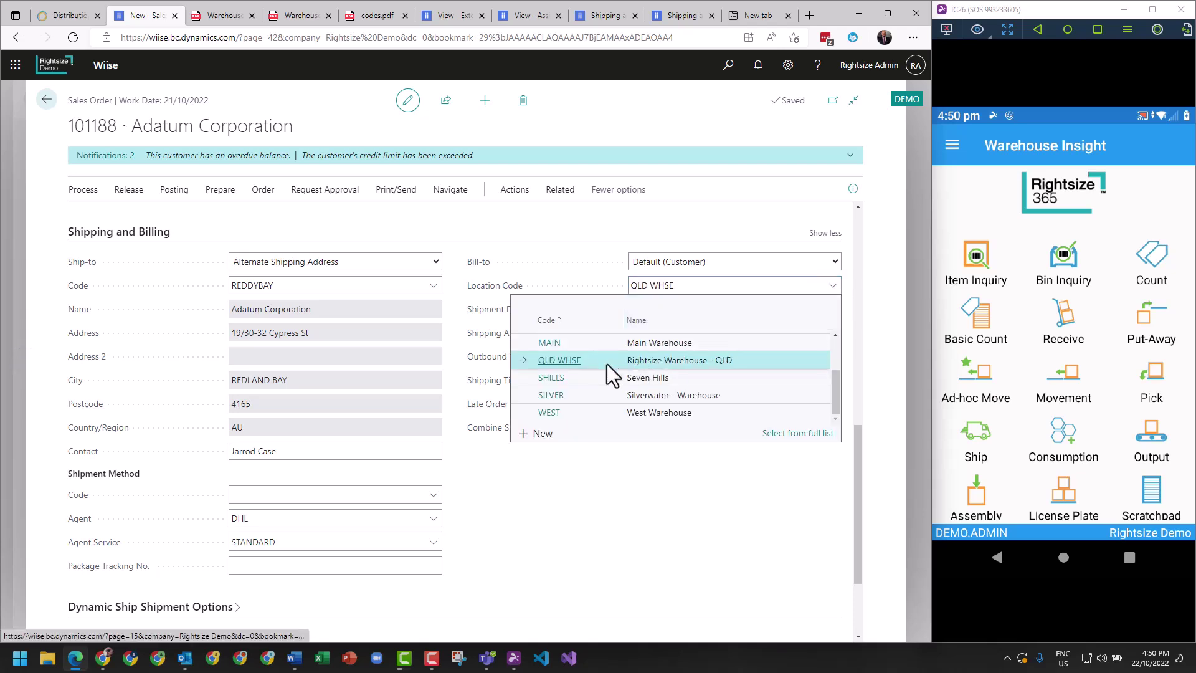
pyautogui.click(547, 355)
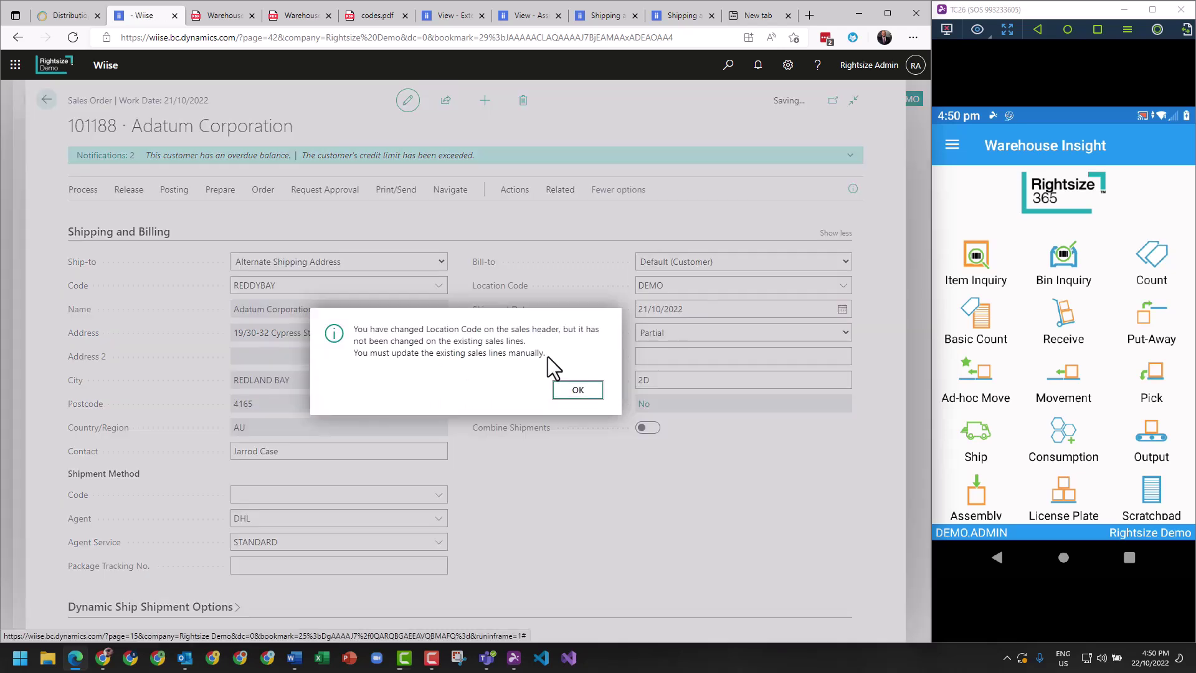
pyautogui.click(578, 389)
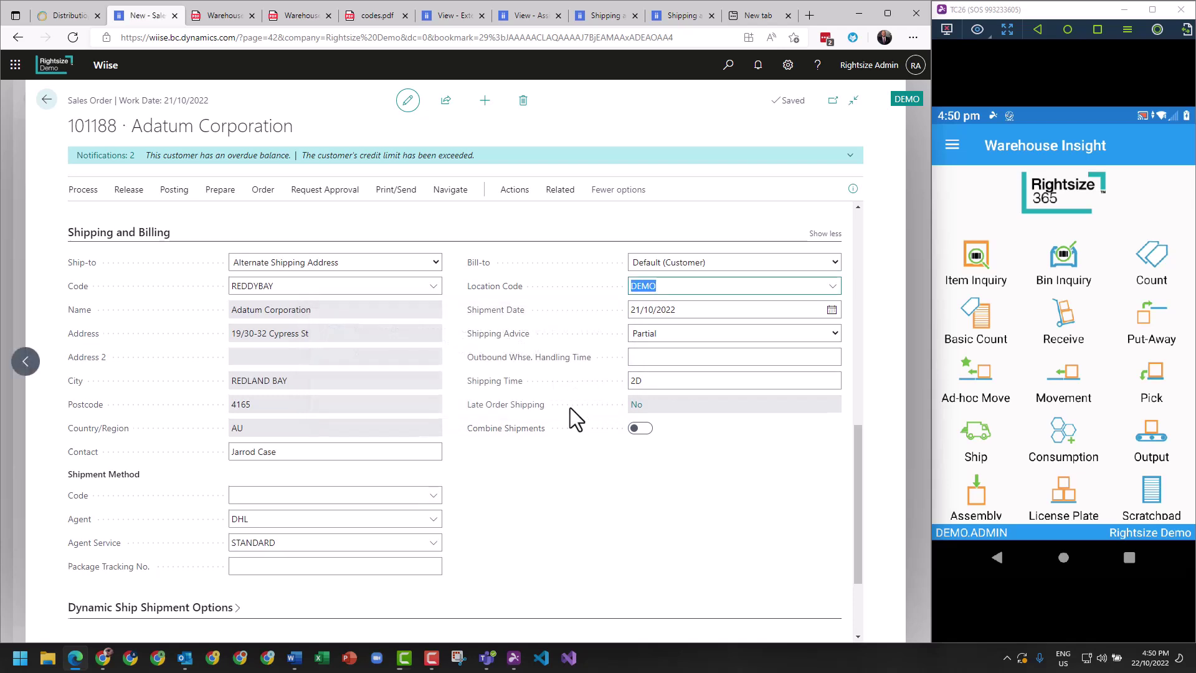
pyautogui.scroll(5, 563, 406)
pyautogui.scroll(3, 563, 405)
pyautogui.scroll(-3, 626, 528)
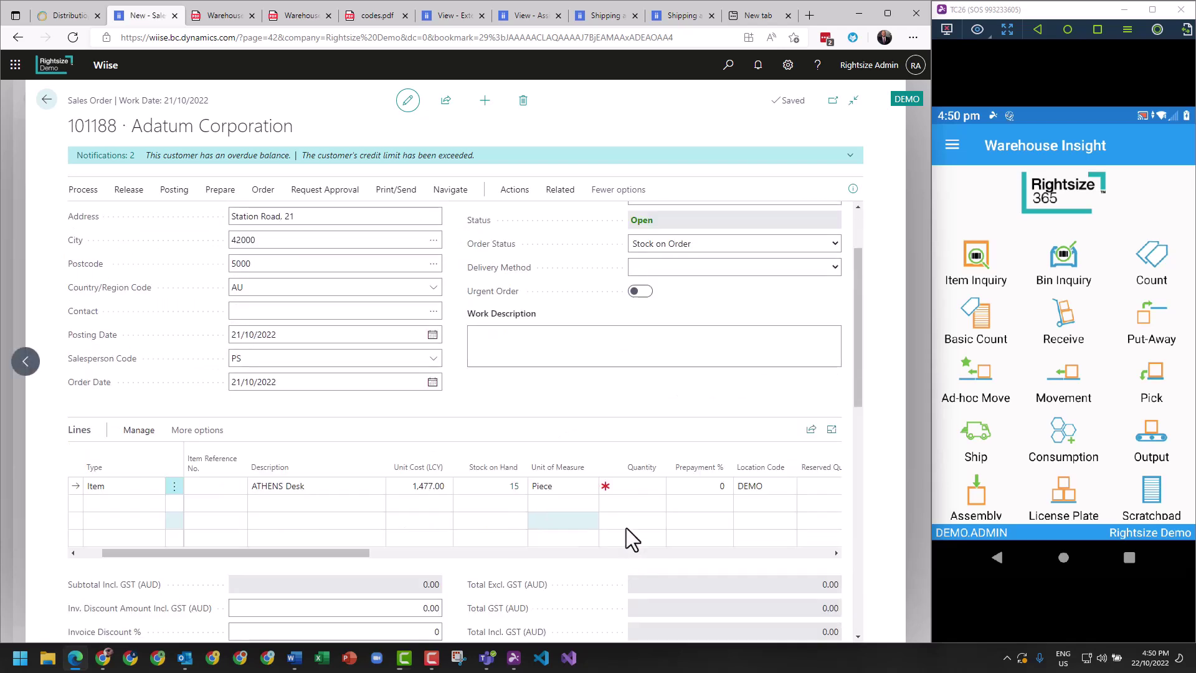
# - Enter quantity 2 on the ATHENS Desk line, making the order total 3,786.00 incl. GST
pyautogui.click(637, 455)
pyautogui.write('2')
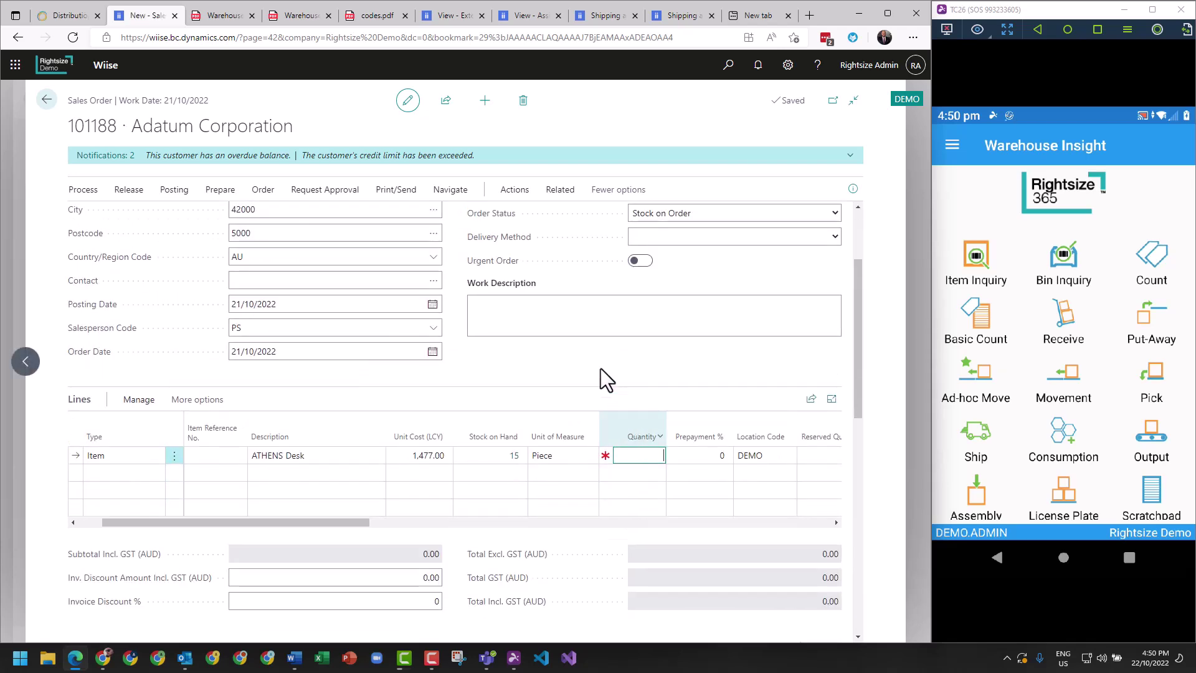
pyautogui.click(600, 363)
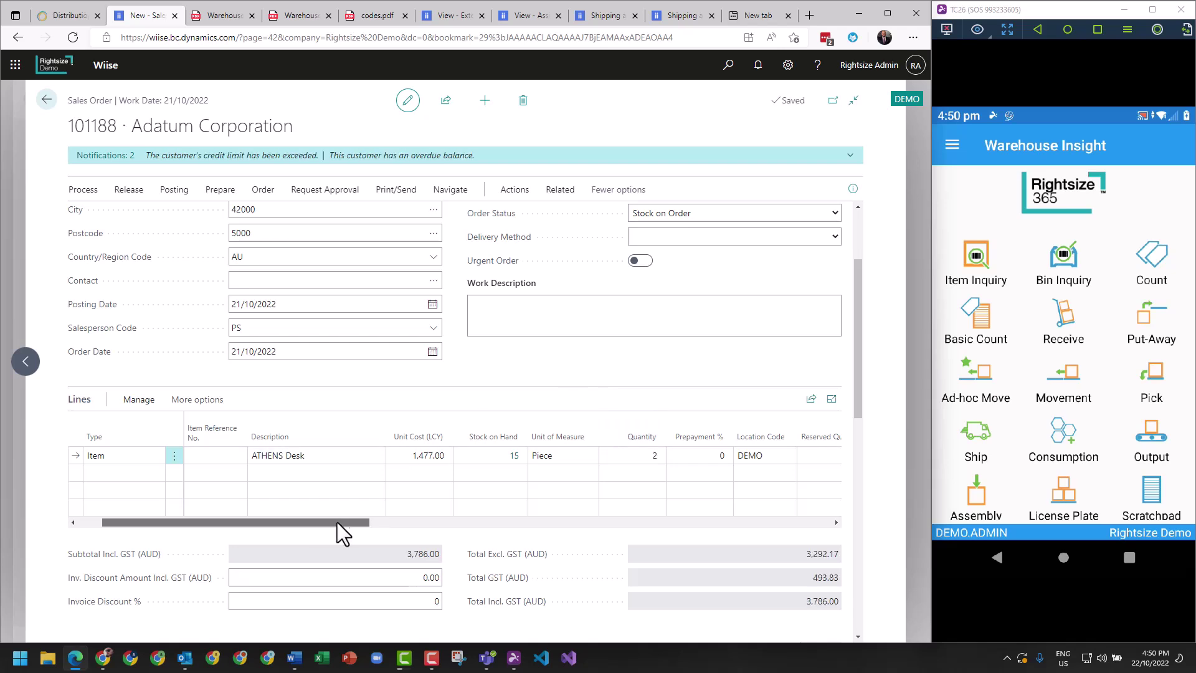
pyautogui.moveTo(338, 522); pyautogui.dragTo(652, 537)
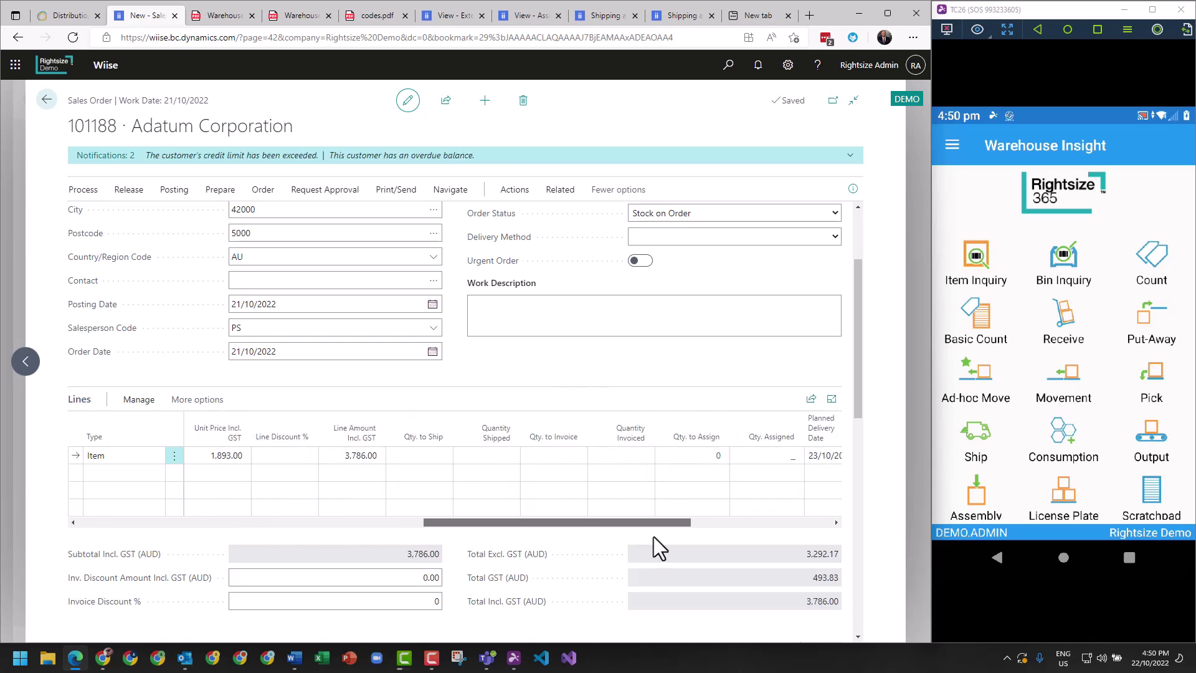
pyautogui.moveTo(270, 522); pyautogui.dragTo(229, 521)
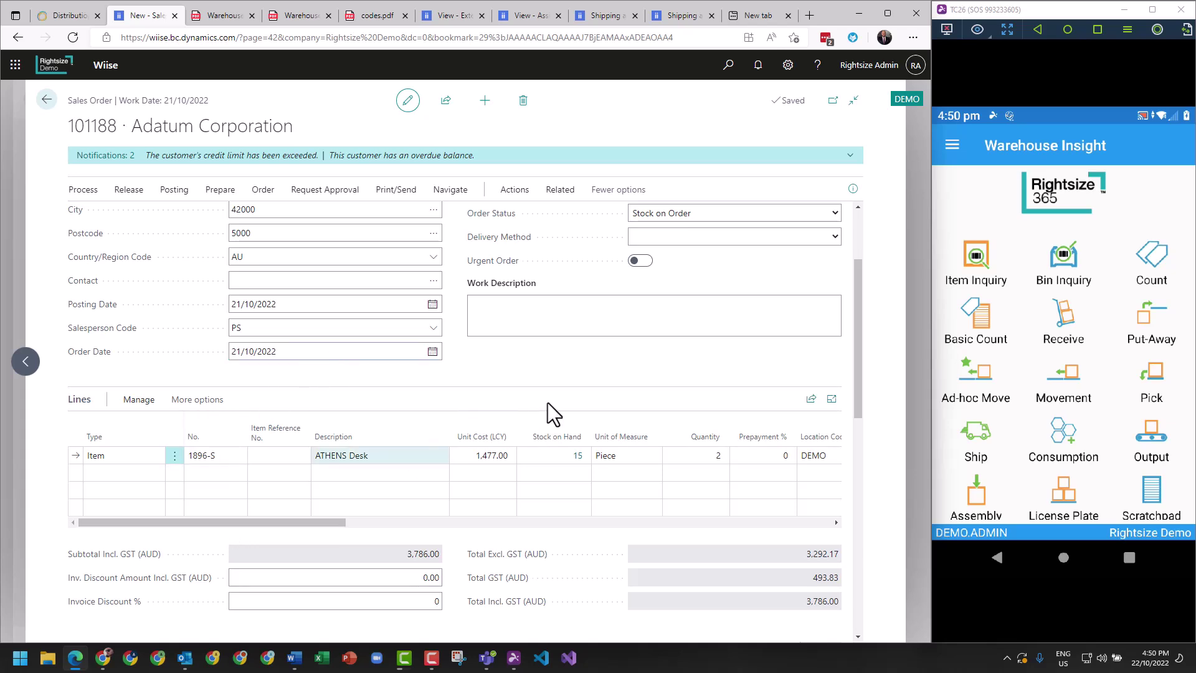
pyautogui.scroll(2, 554, 374)
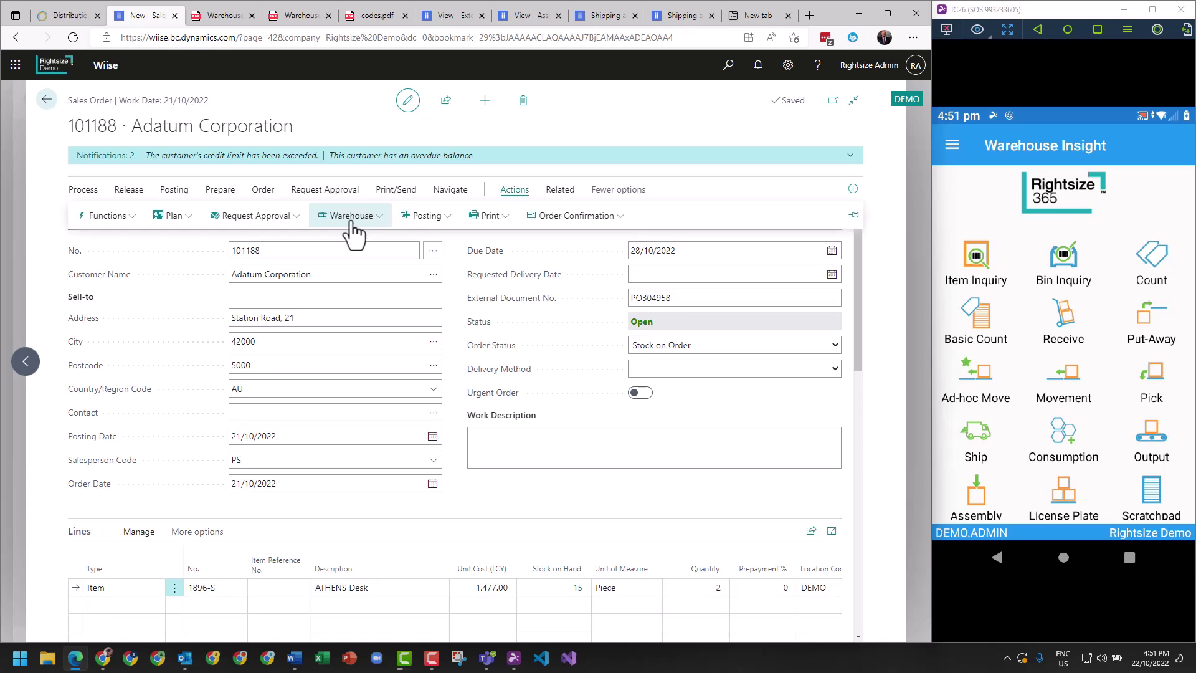
# - Release the sales order from the Release menu
pyautogui.click(352, 217)
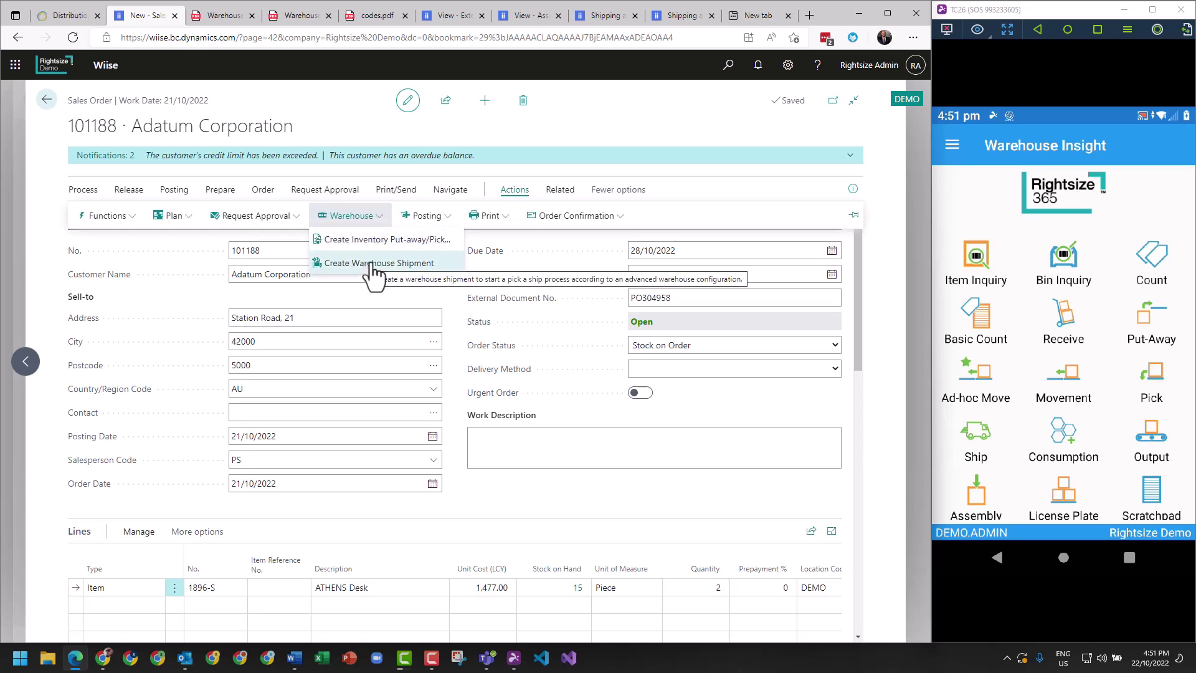
pyautogui.click(558, 489)
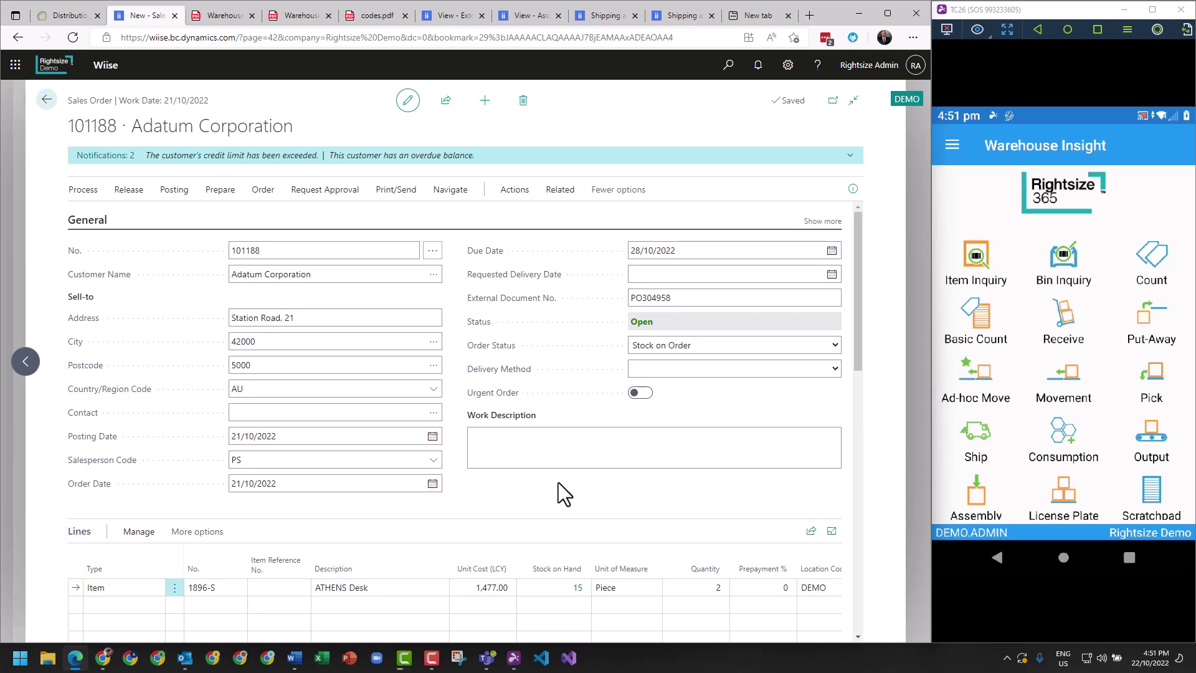
pyautogui.click(129, 191)
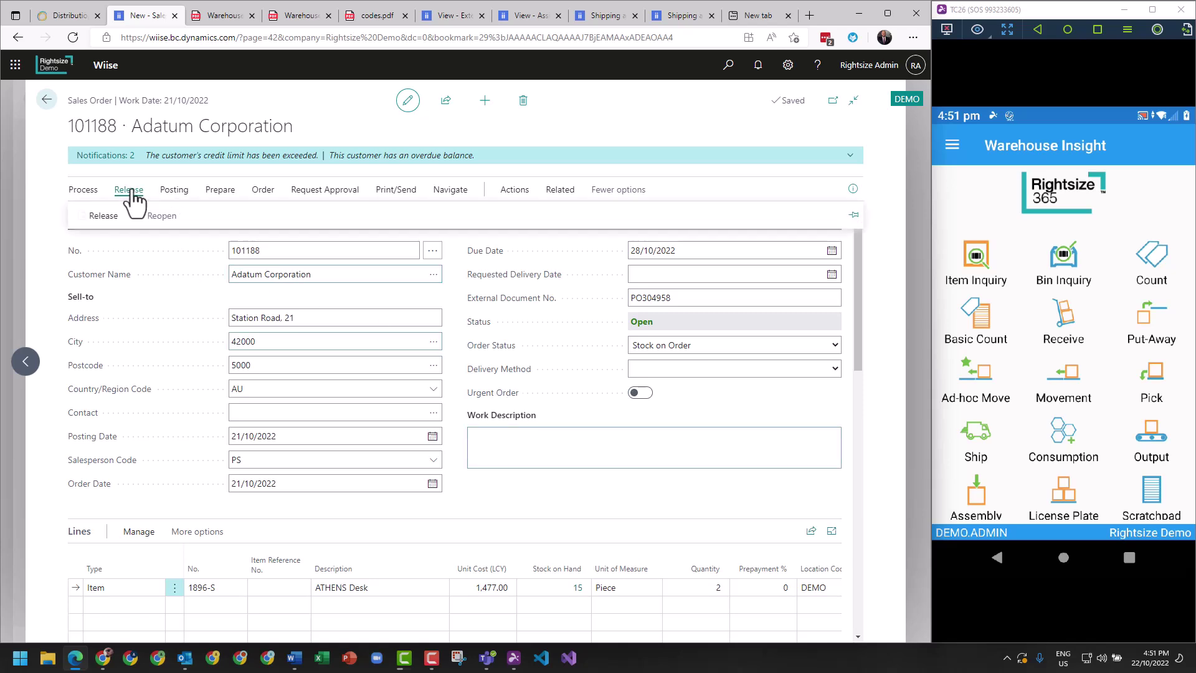
pyautogui.click(101, 223)
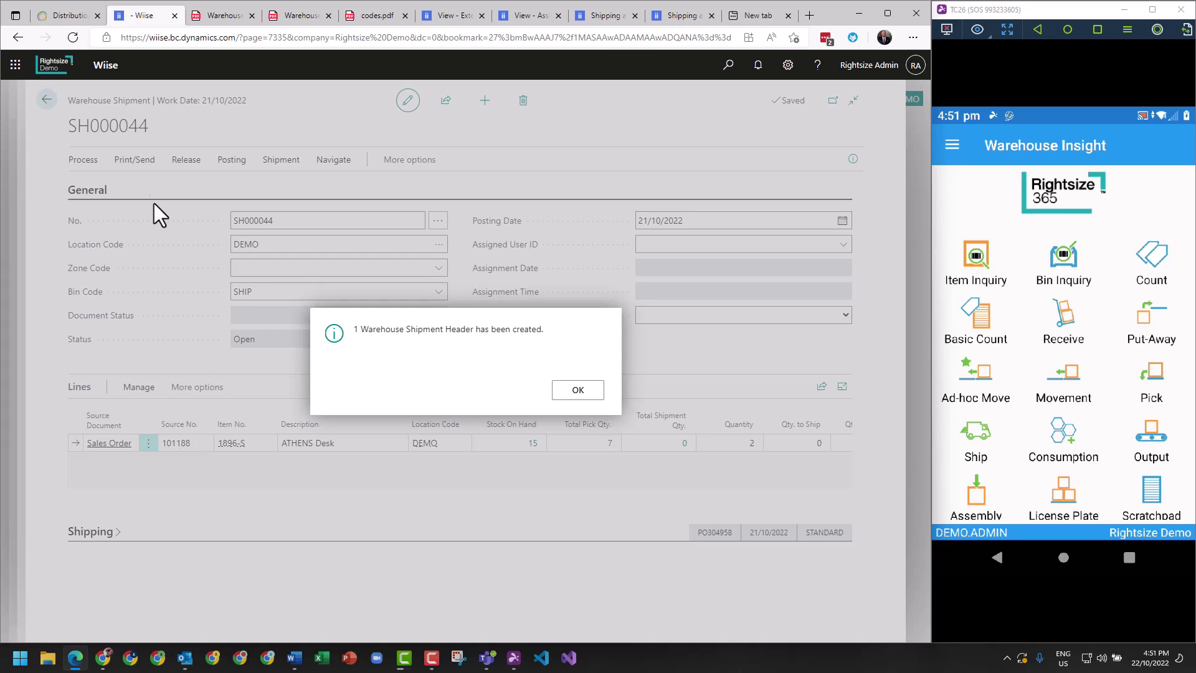
pyautogui.press('Return')
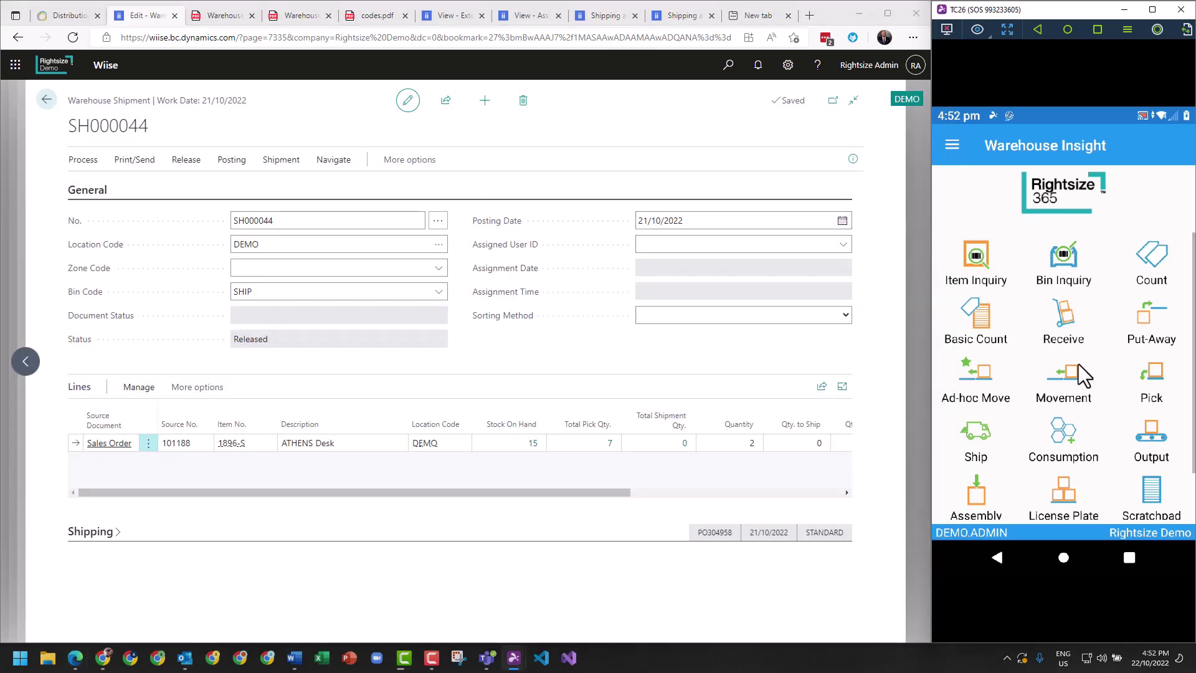
pyautogui.click(1078, 364)
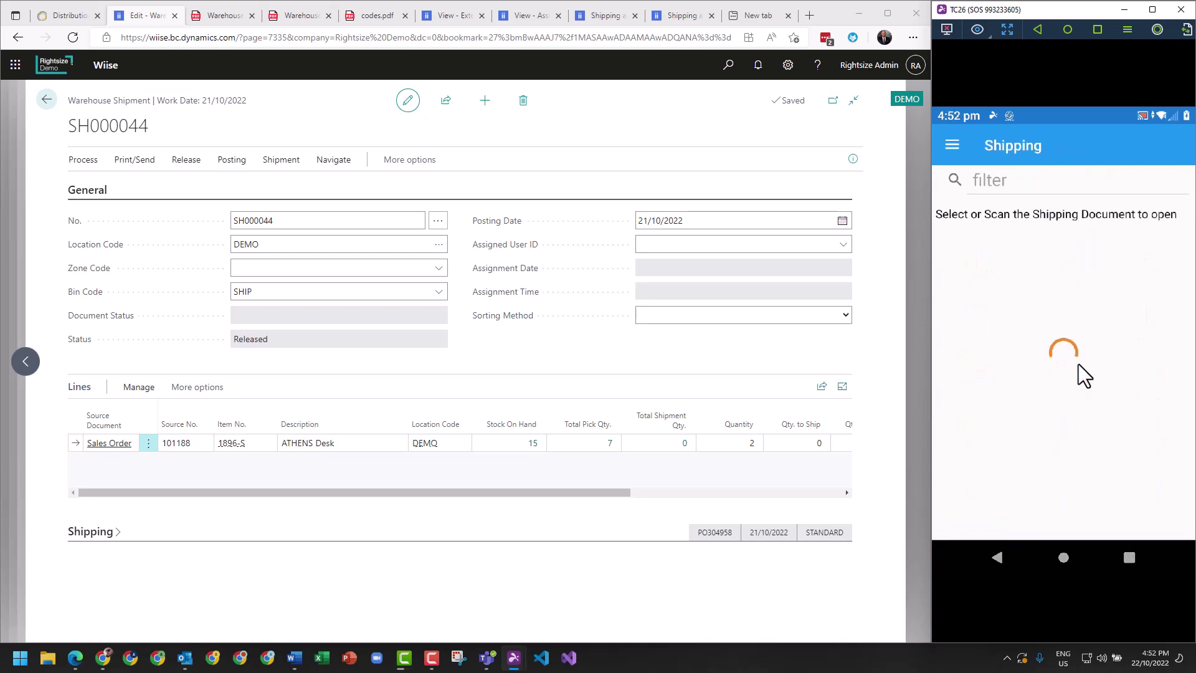
pyautogui.click(996, 343)
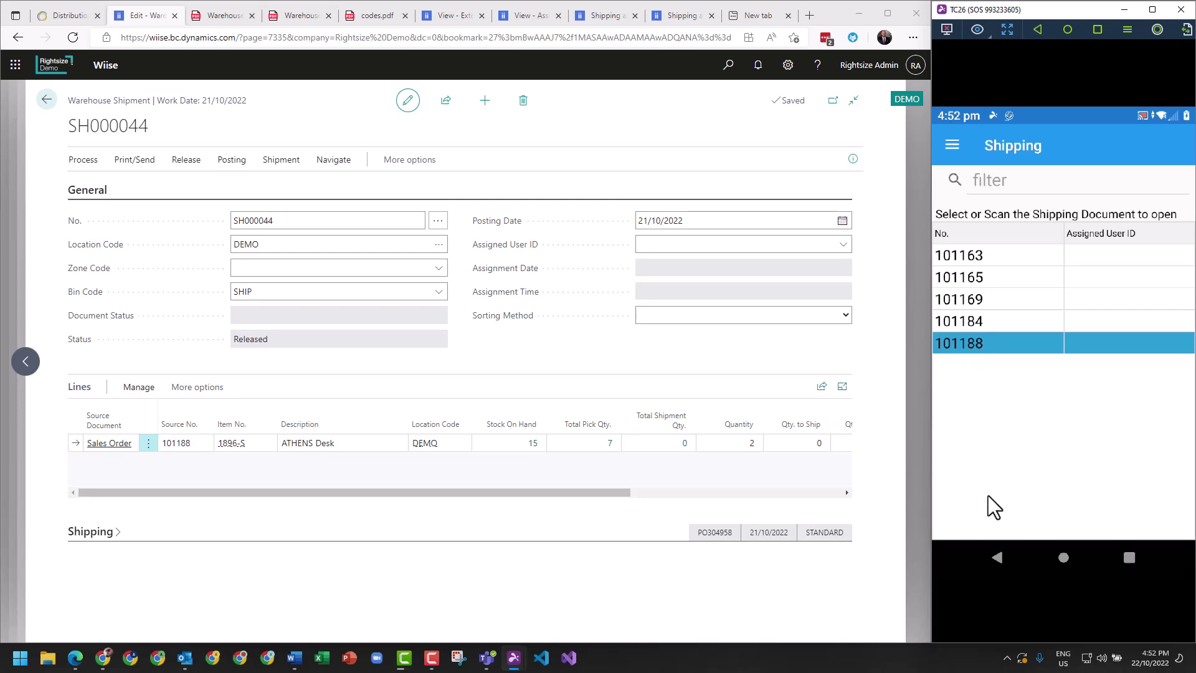
pyautogui.click(998, 557)
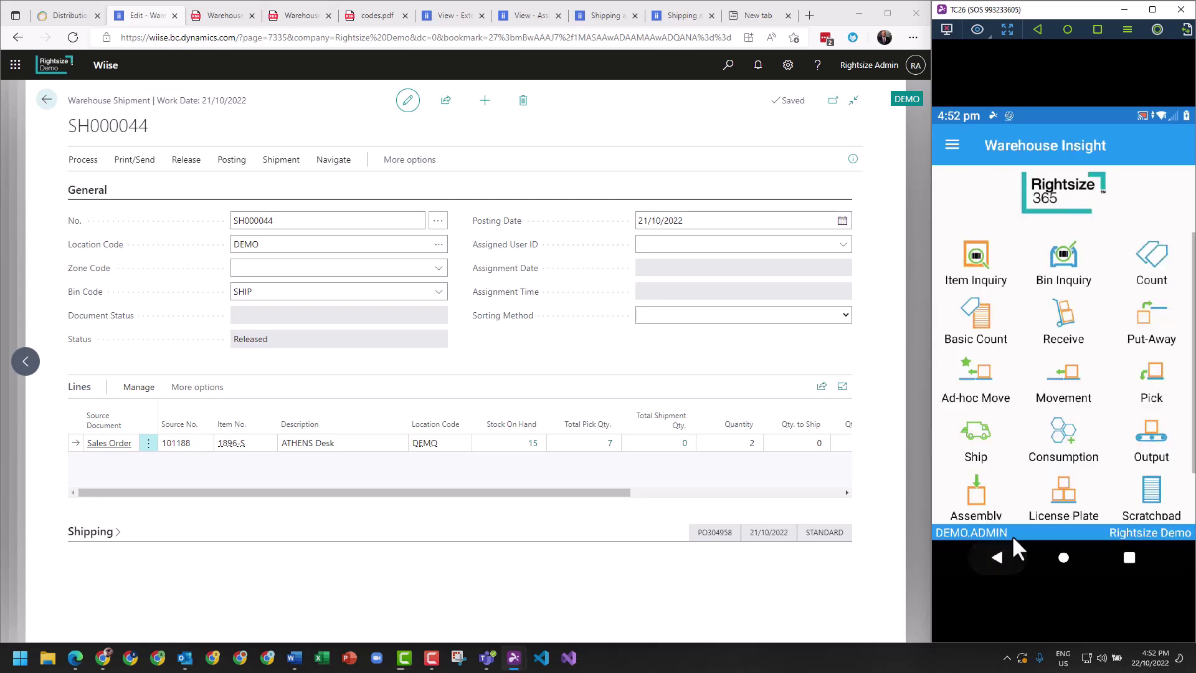
# - Open the Picking list in Warehouse Insight and bring up its column chooser
pyautogui.click(1149, 385)
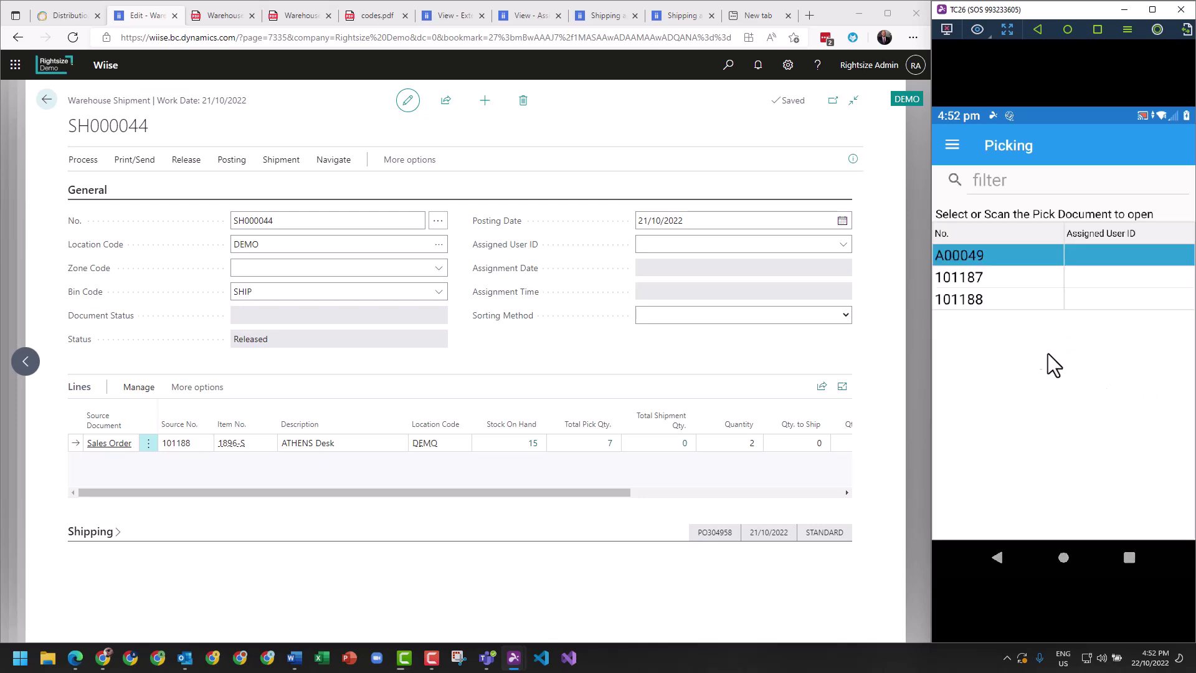
pyautogui.click(982, 305)
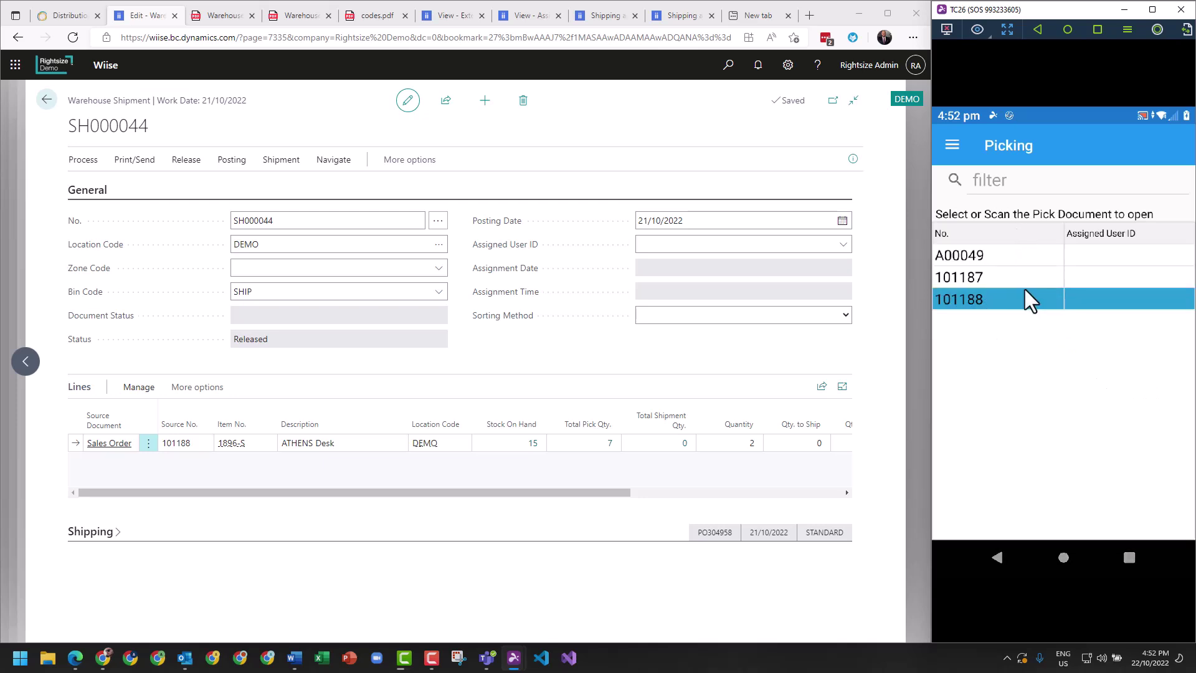
pyautogui.click(1002, 233)
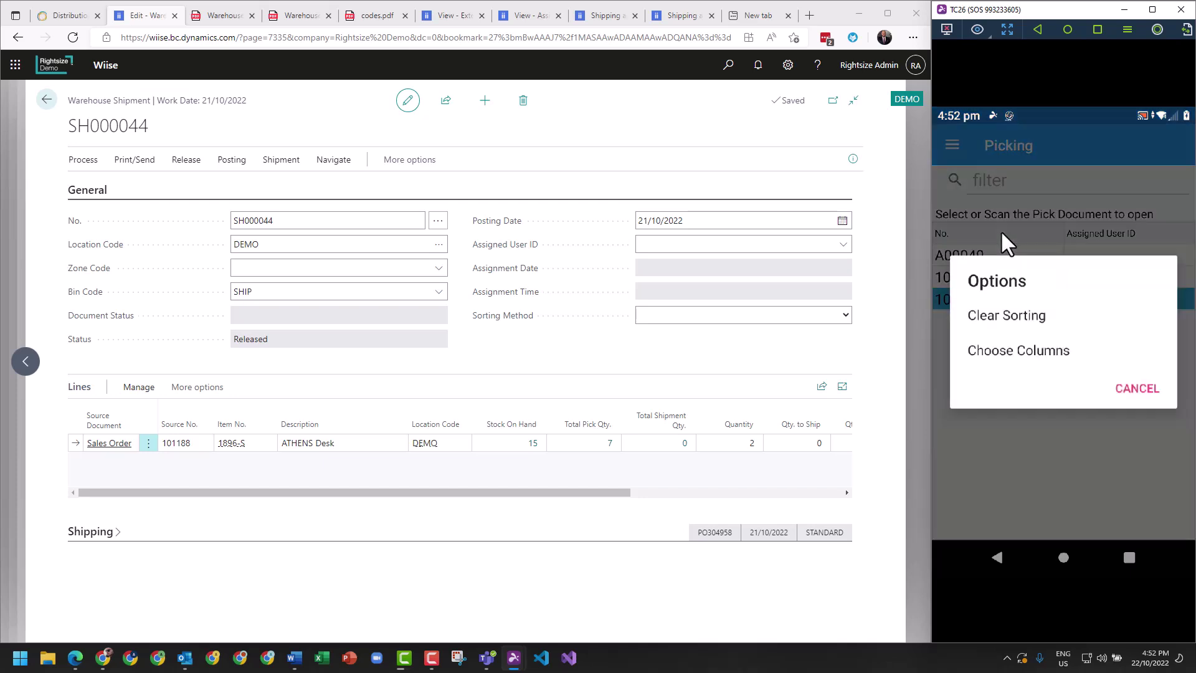
pyautogui.click(1014, 351)
# - Reorder the columns so Assigned User ID comes first, followed by No. and Name
pyautogui.scroll(-1, 999, 378)
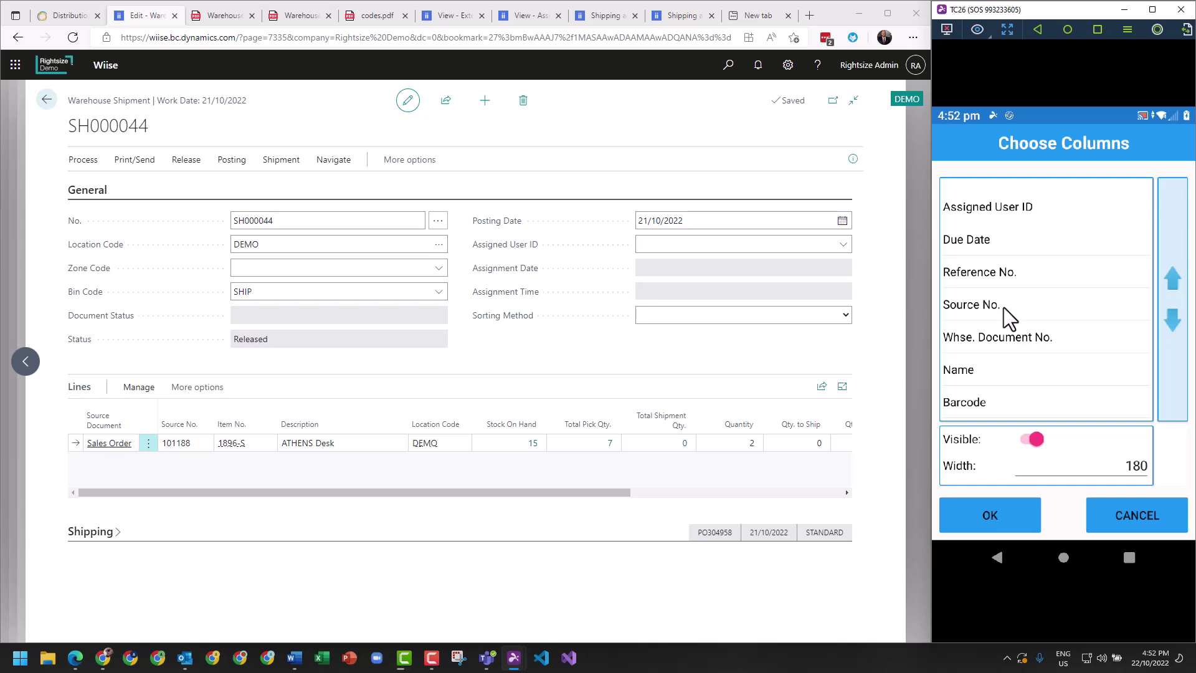
pyautogui.scroll(1, 1003, 307)
pyautogui.scroll(-1, 1015, 344)
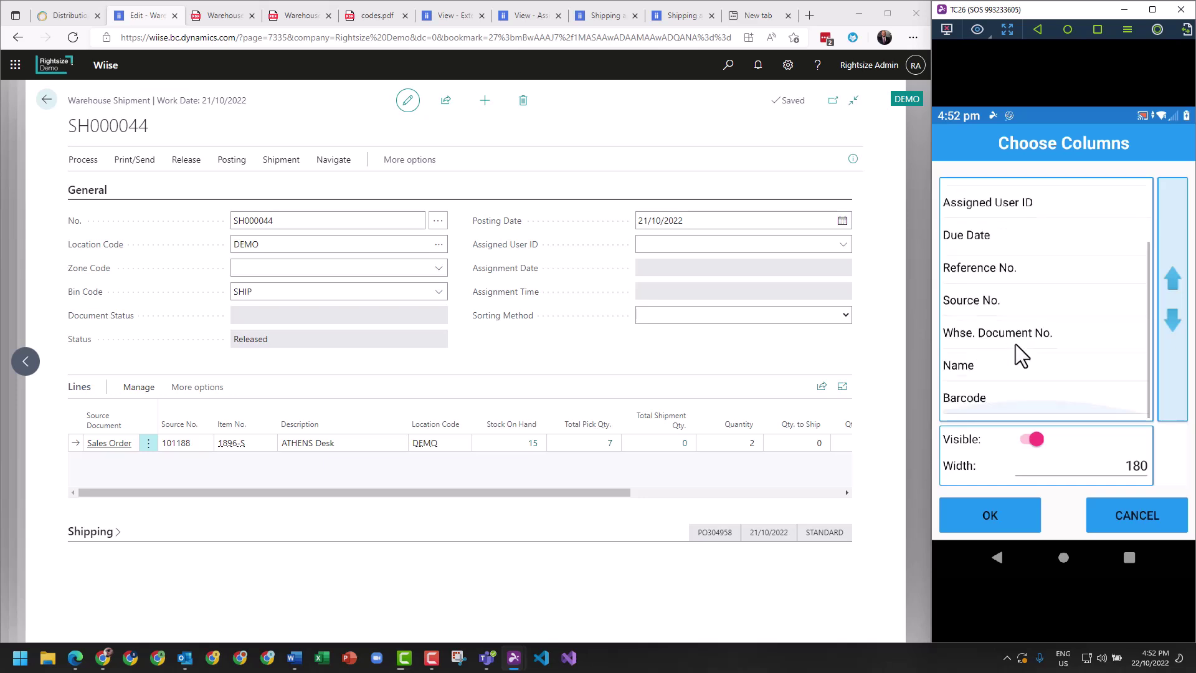
pyautogui.click(995, 370)
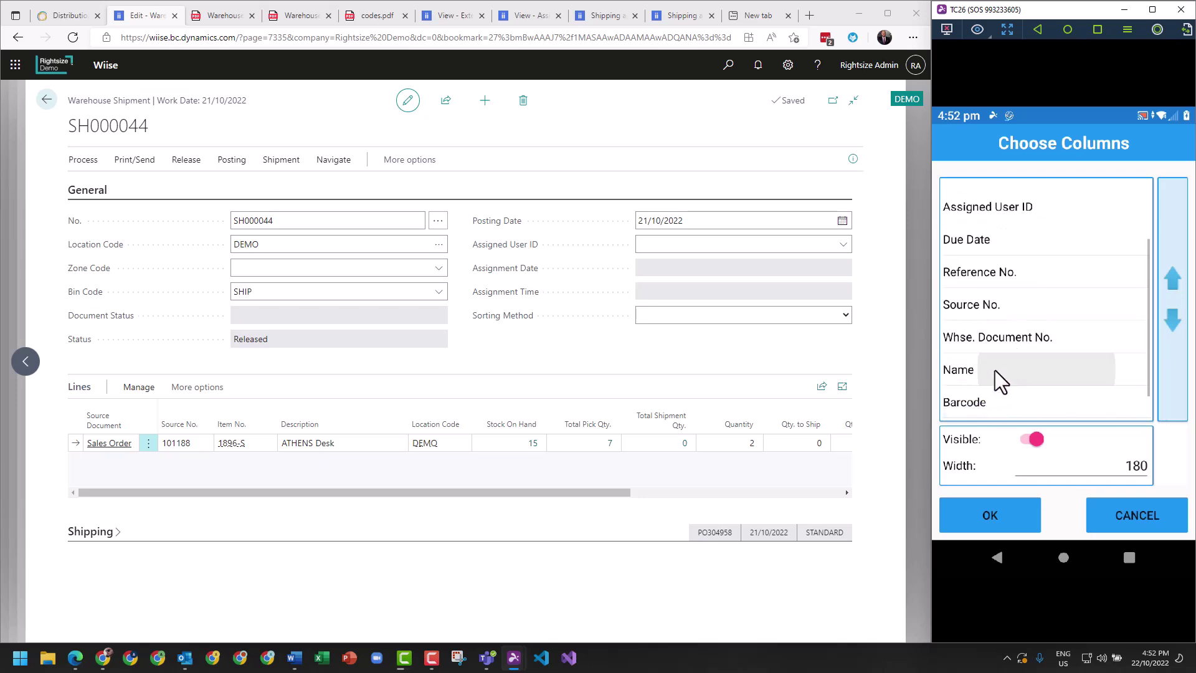
pyautogui.click(1172, 289)
pyautogui.click(1173, 289)
pyautogui.click(1173, 289)
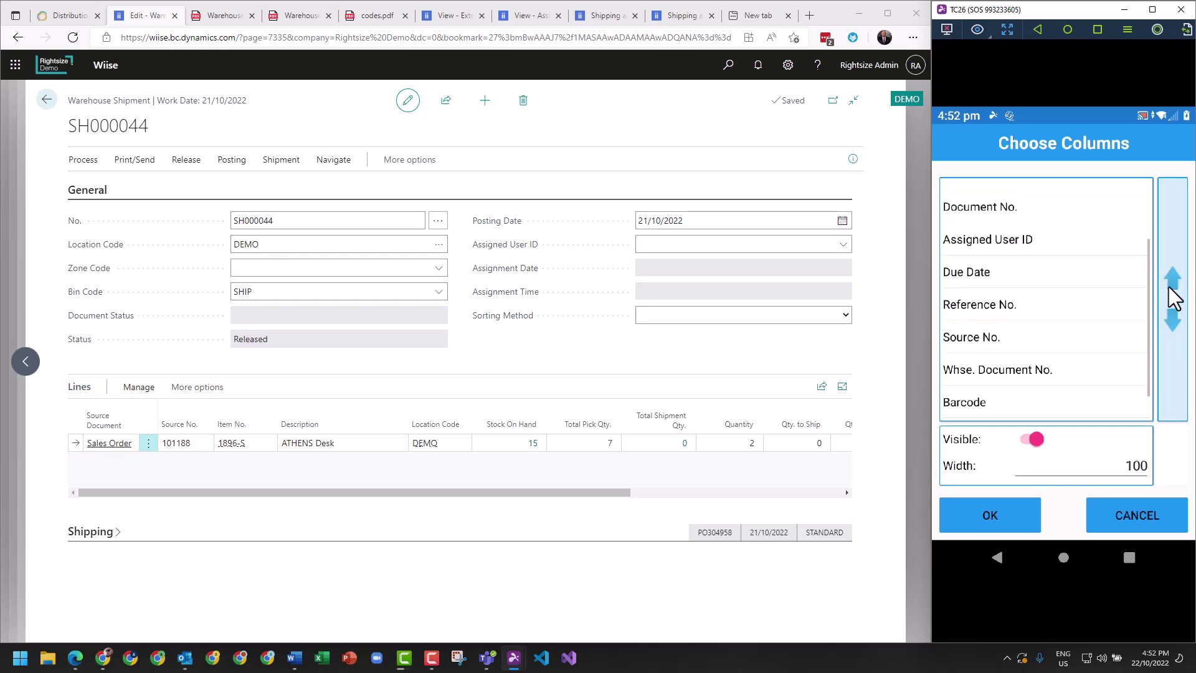
pyautogui.scroll(2, 1048, 264)
pyautogui.click(1171, 312)
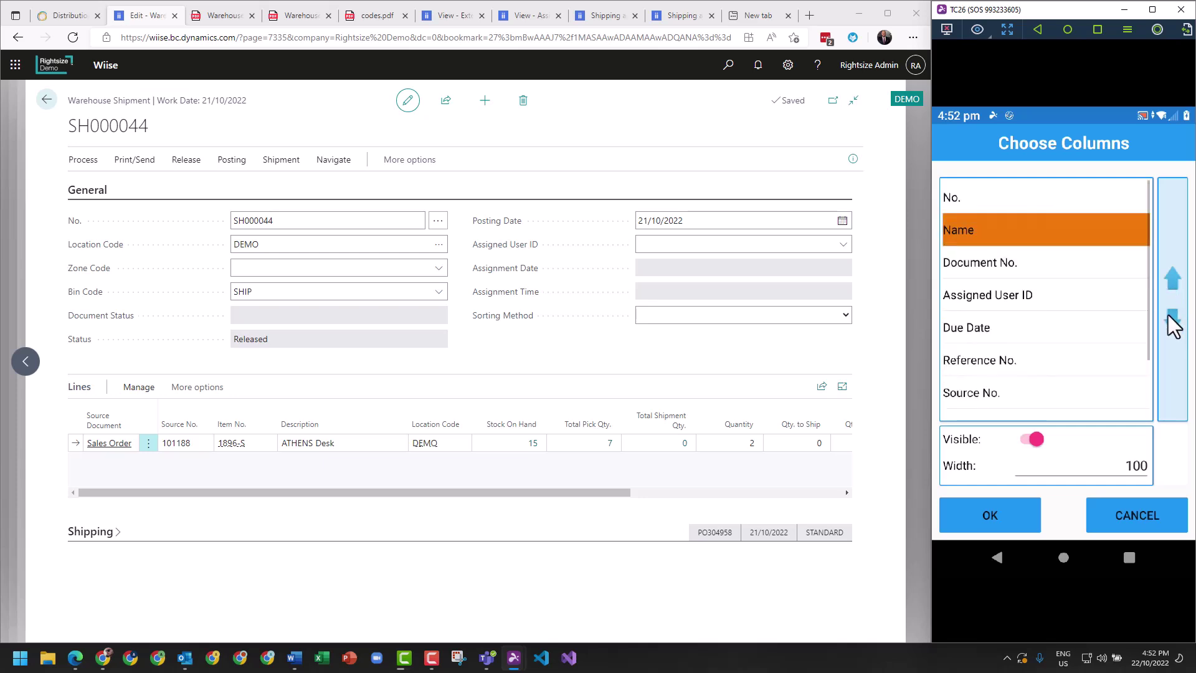
pyautogui.click(1015, 296)
pyautogui.click(1172, 289)
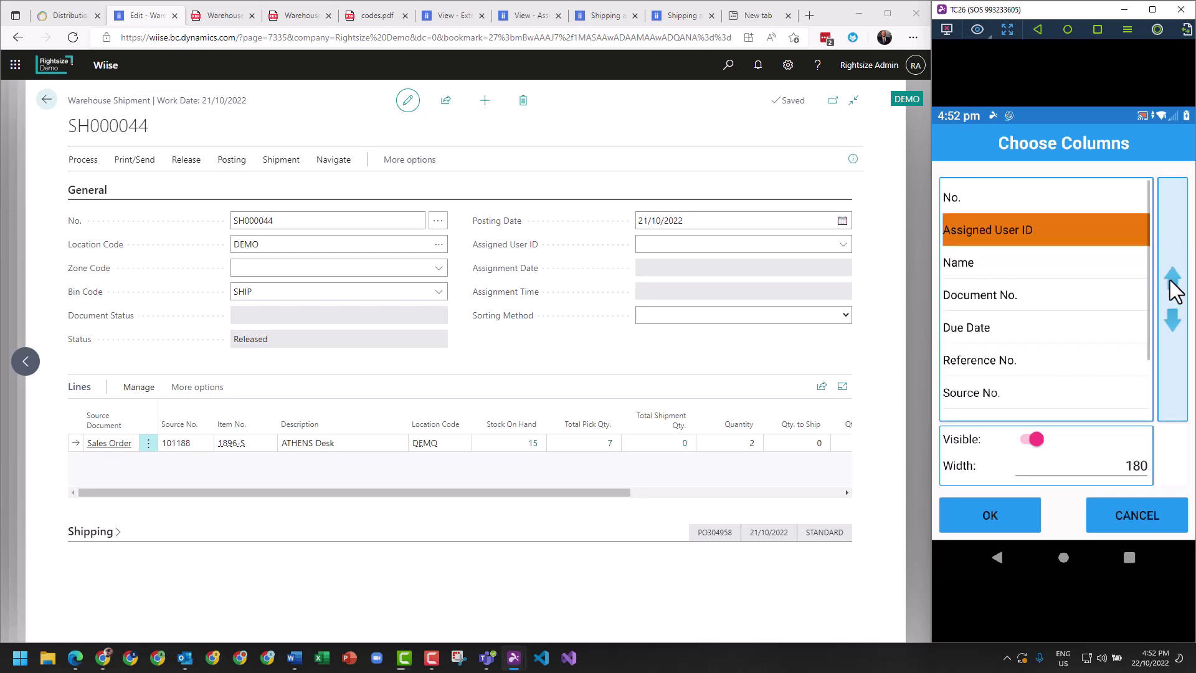
pyautogui.click(1172, 289)
# - Make the Reference No. column visible and apply the new column layout
pyautogui.click(989, 230)
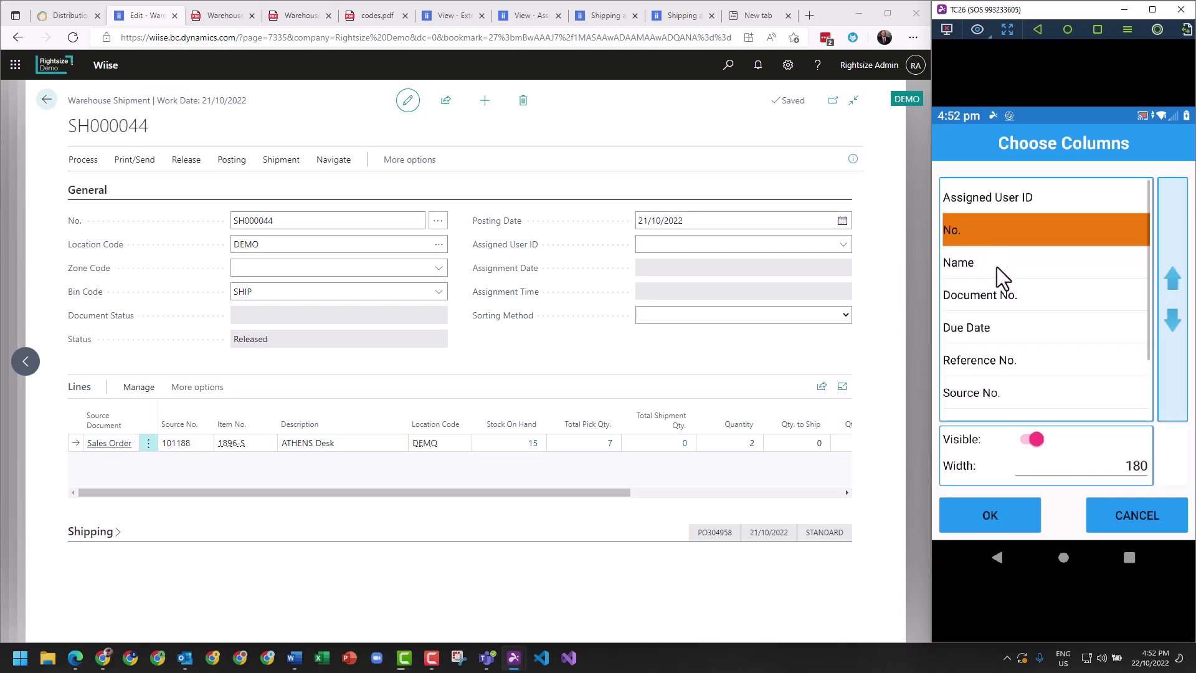
pyautogui.click(1005, 271)
pyautogui.click(1002, 300)
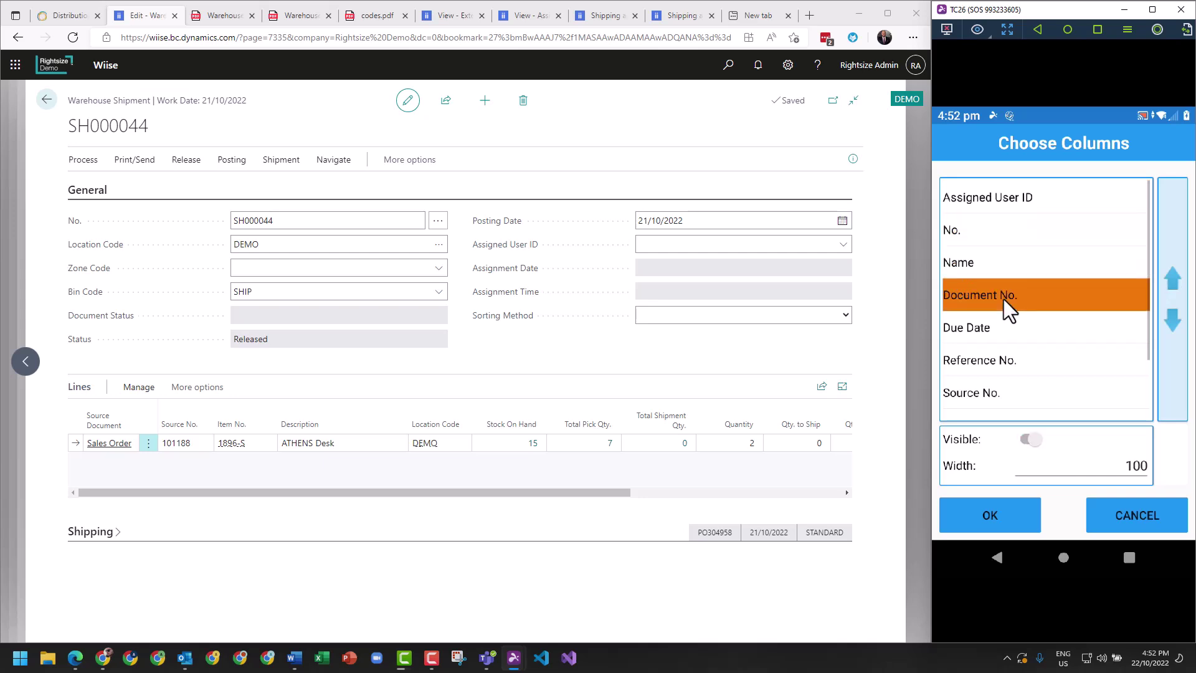
pyautogui.click(1003, 268)
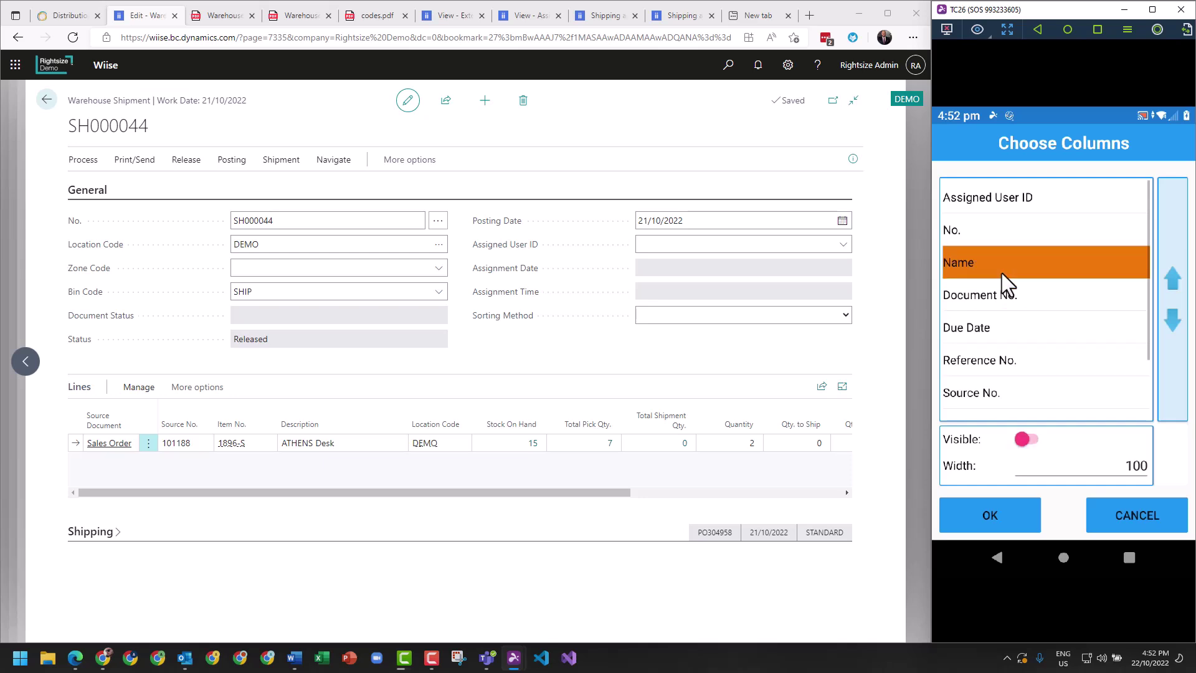
pyautogui.click(999, 307)
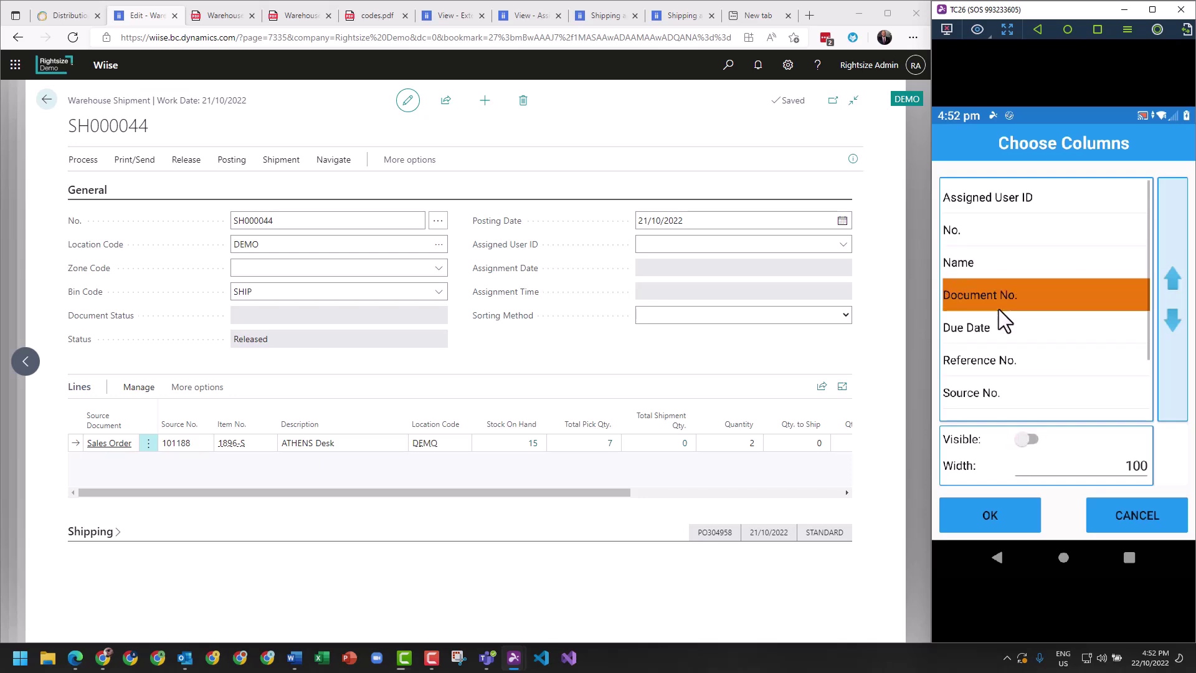
pyautogui.click(1010, 370)
pyautogui.click(1026, 439)
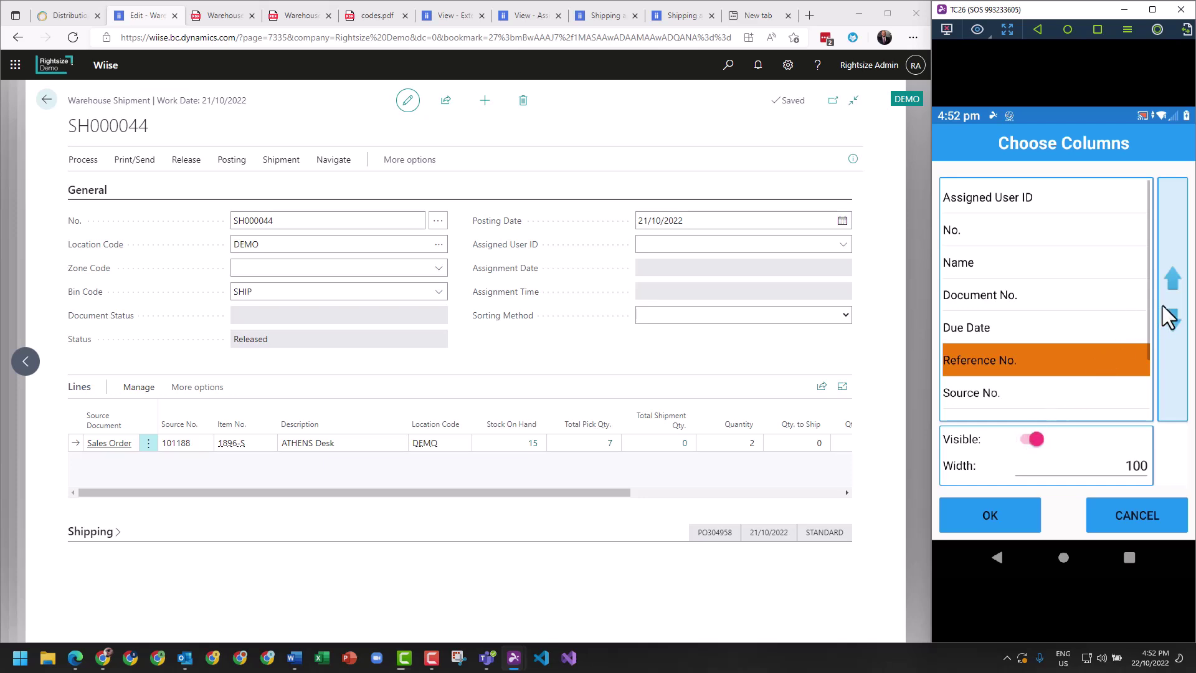
pyautogui.click(990, 515)
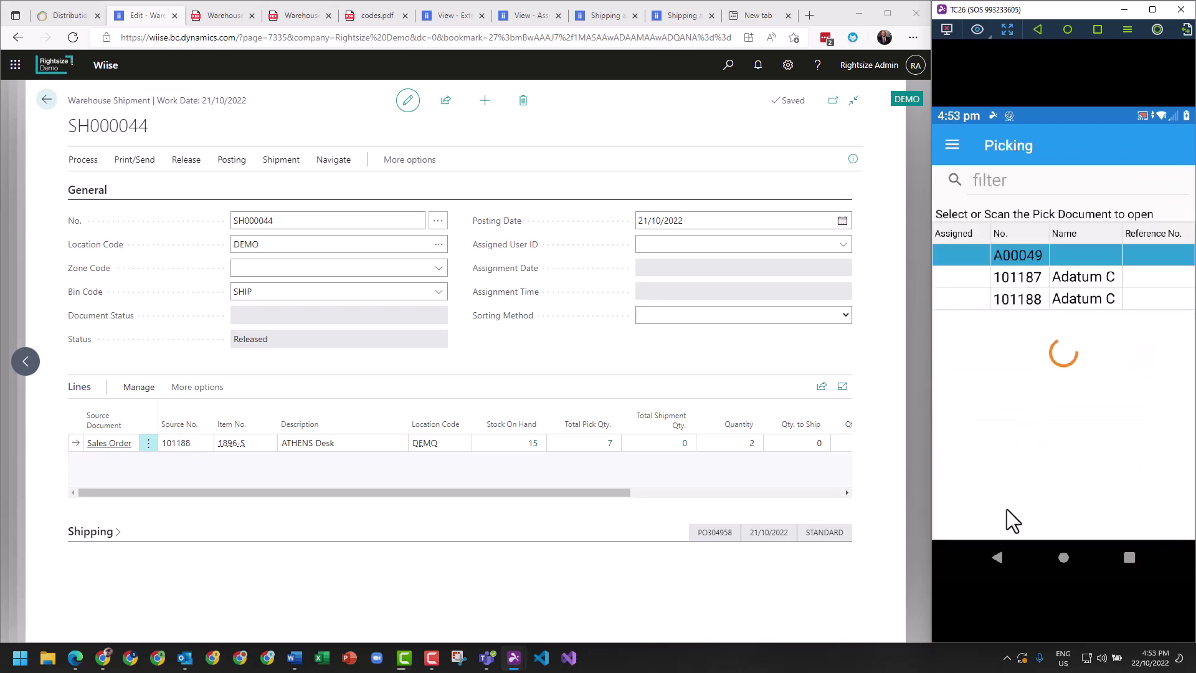
# - Open the pick for the sales order and pick the 2 ATHENS Desks from bin A02
pyautogui.click(1031, 301)
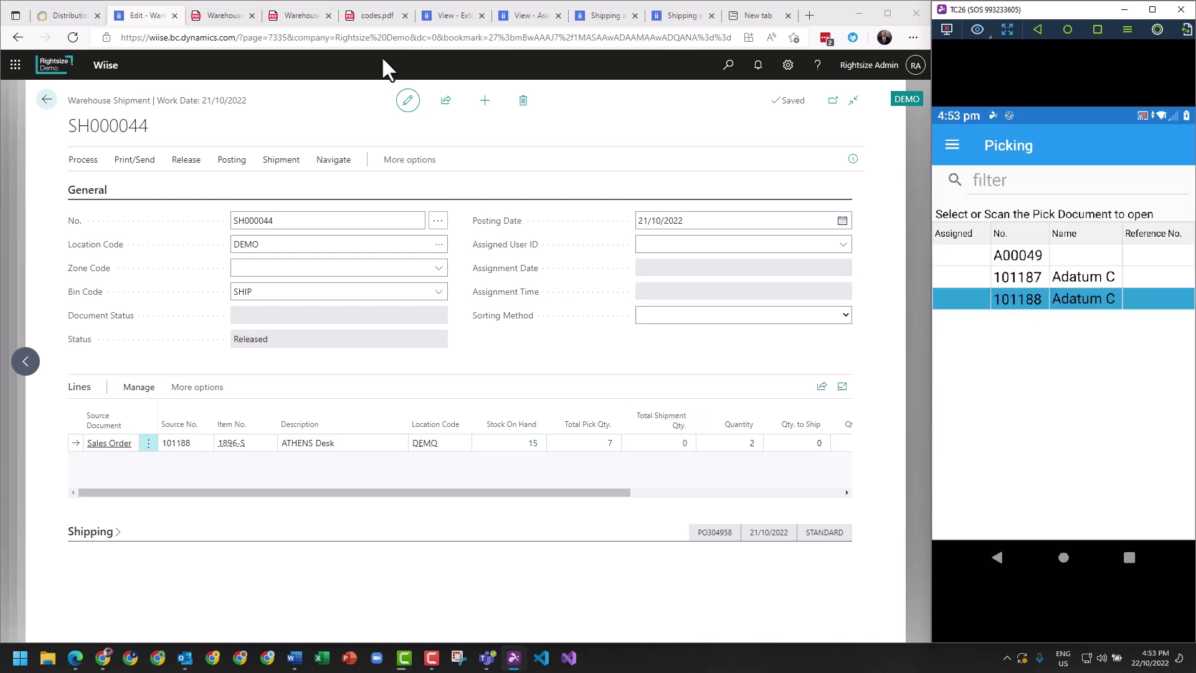
pyautogui.click(373, 13)
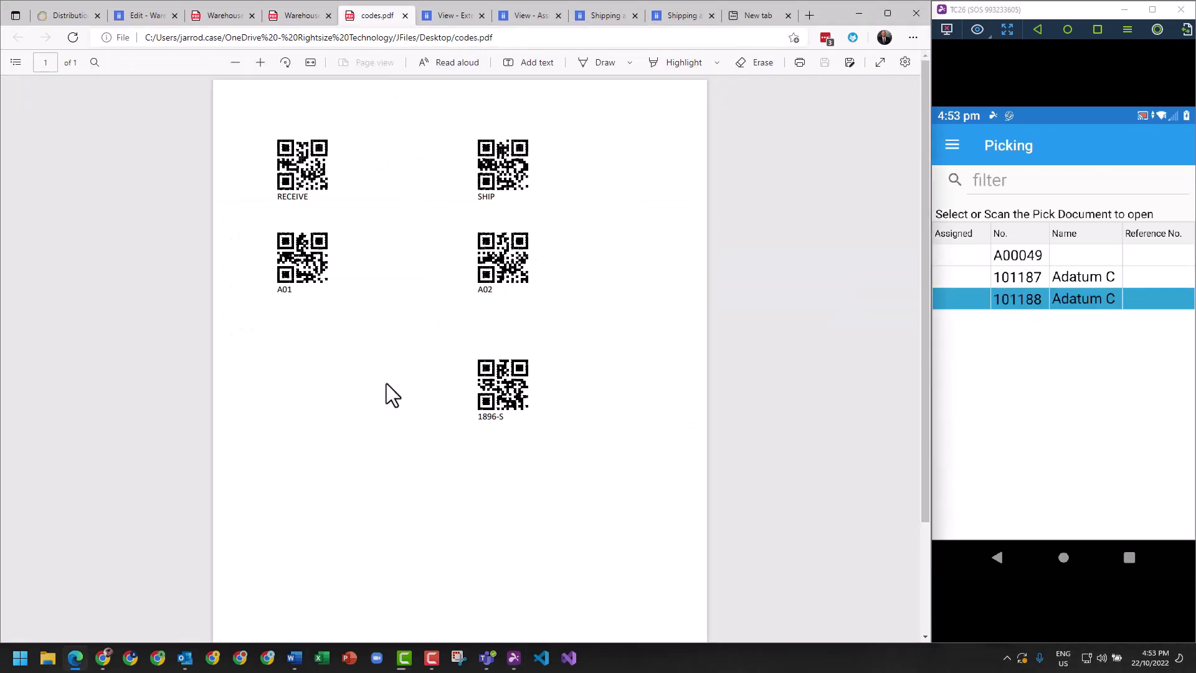
pyautogui.click(1026, 303)
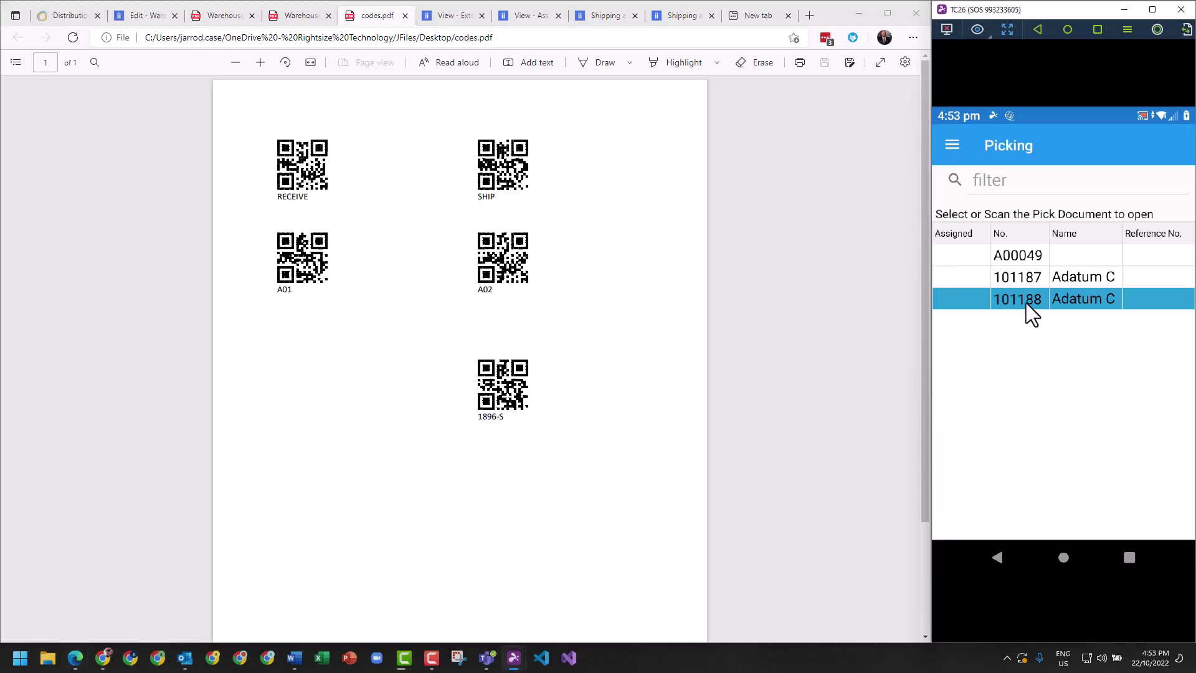
pyautogui.click(1025, 303)
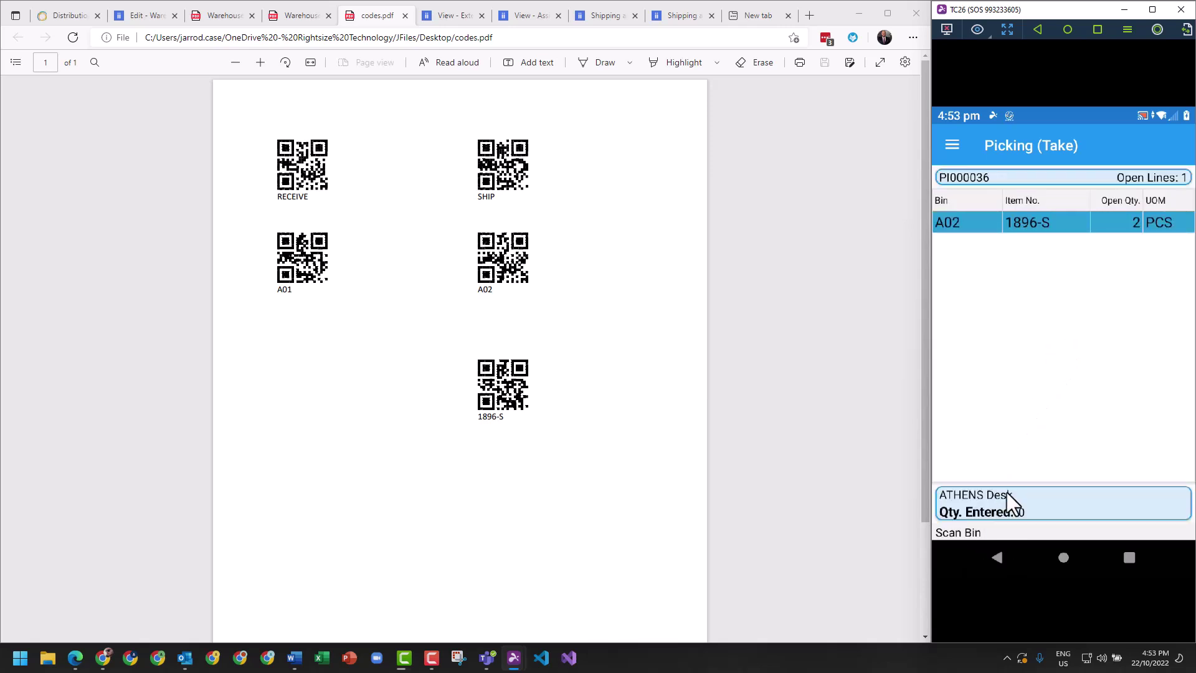
pyautogui.click(957, 226)
# - Copy the shipment number SH000044 from the warehouse shipment in the browser
pyautogui.click(140, 13)
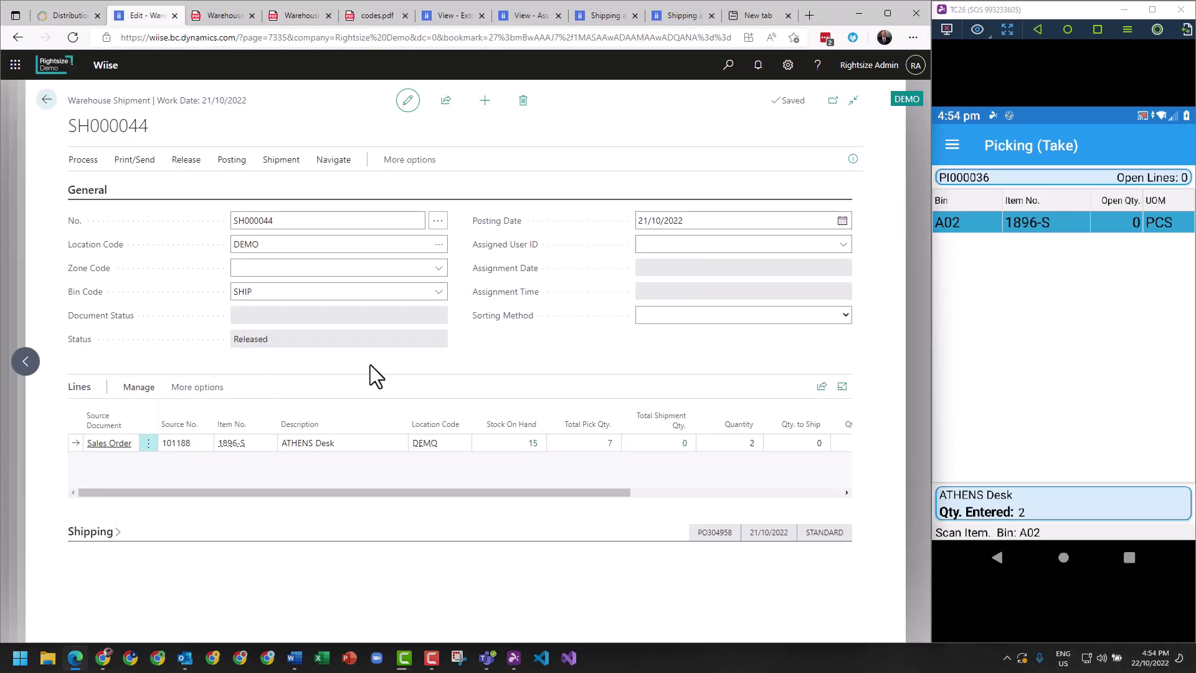
pyautogui.doubleClick(119, 126)
pyautogui.rightClick(119, 127)
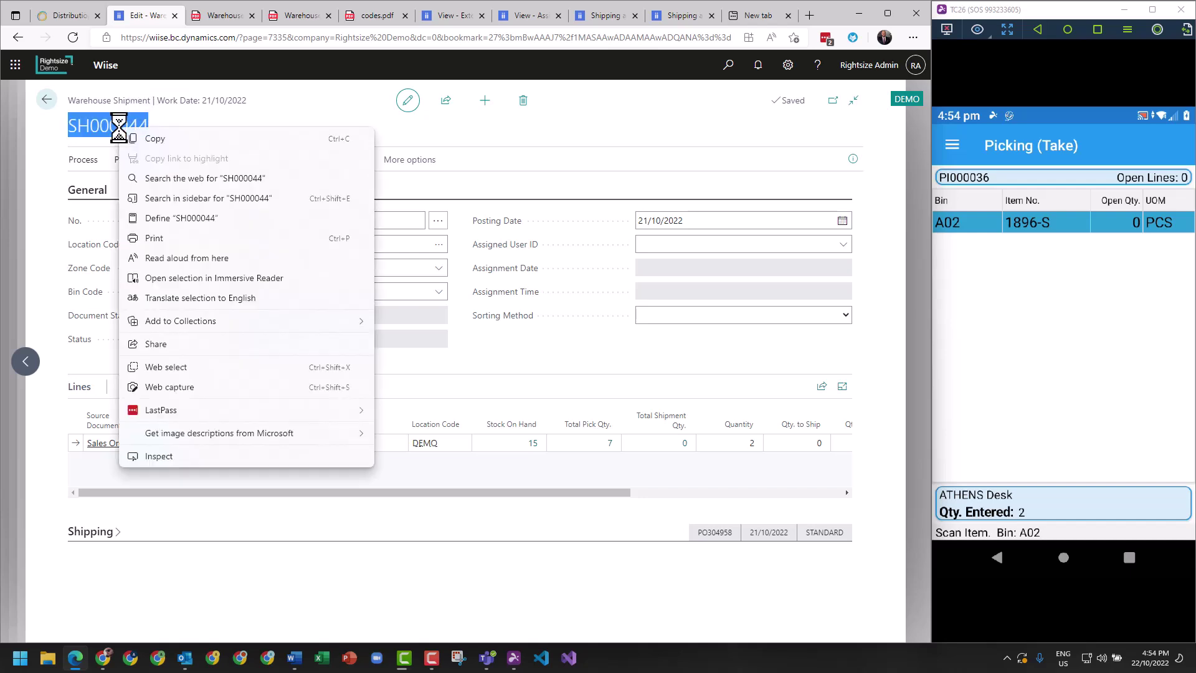
pyautogui.click(159, 140)
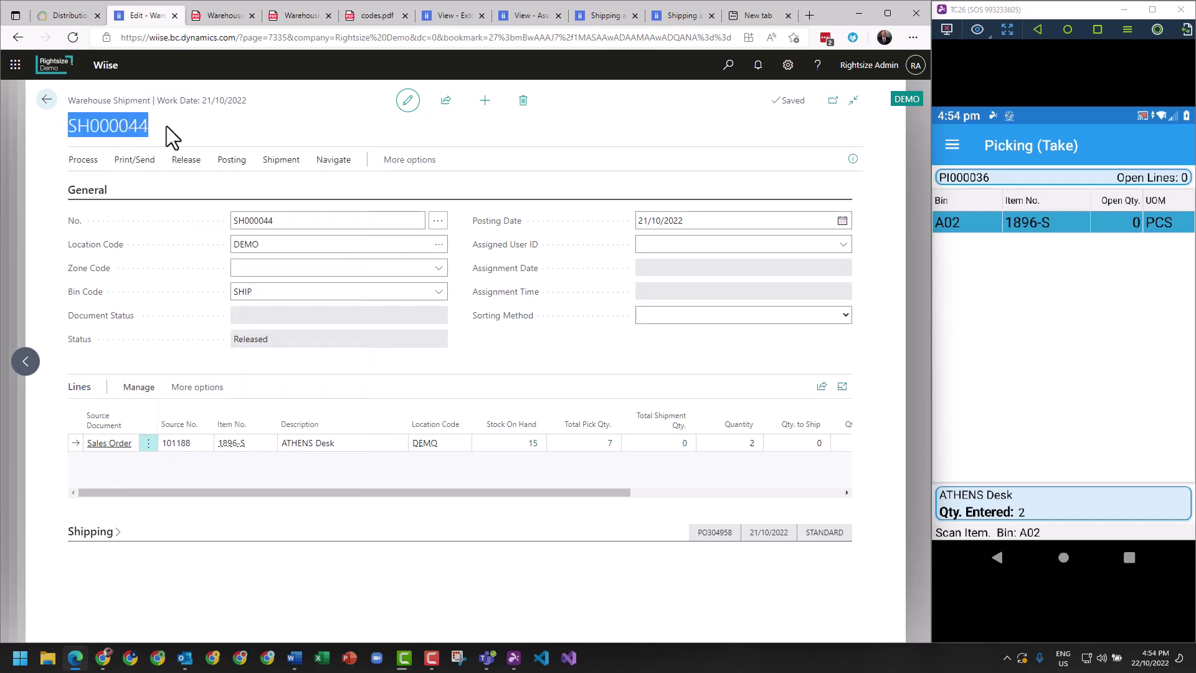
# - Post the completed pick, confirm closing it, and return to the Warehouse Insight main menu
pyautogui.click(951, 140)
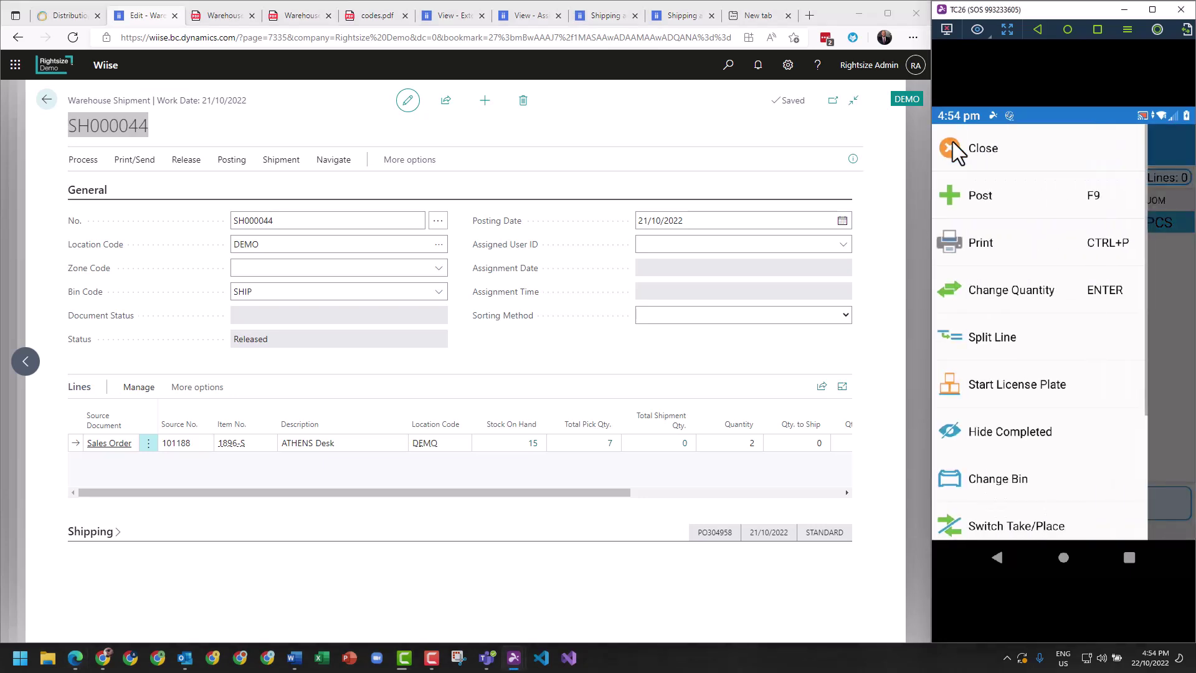
pyautogui.click(992, 196)
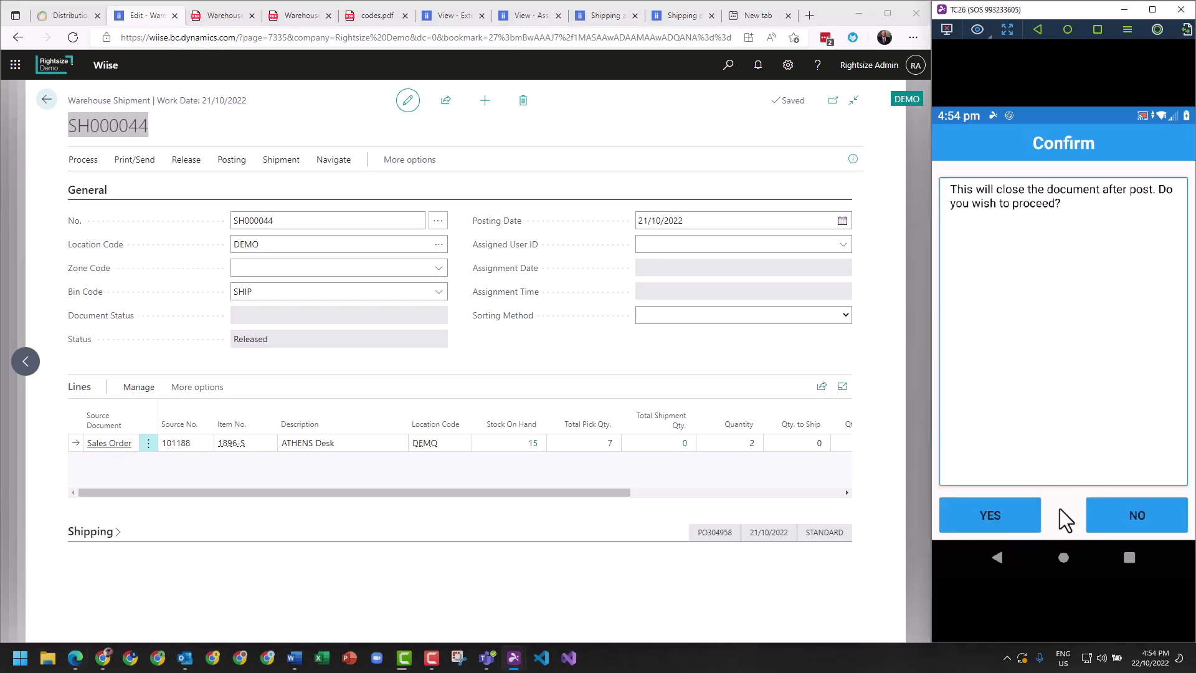
pyautogui.click(1014, 518)
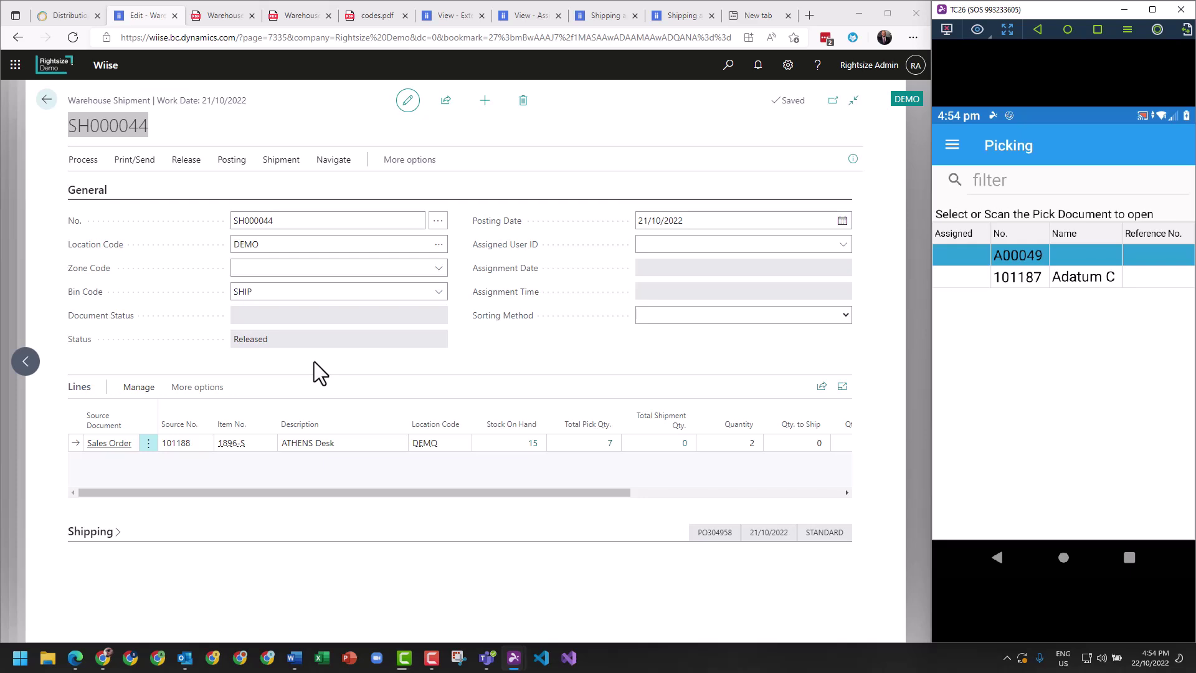
pyautogui.click(995, 558)
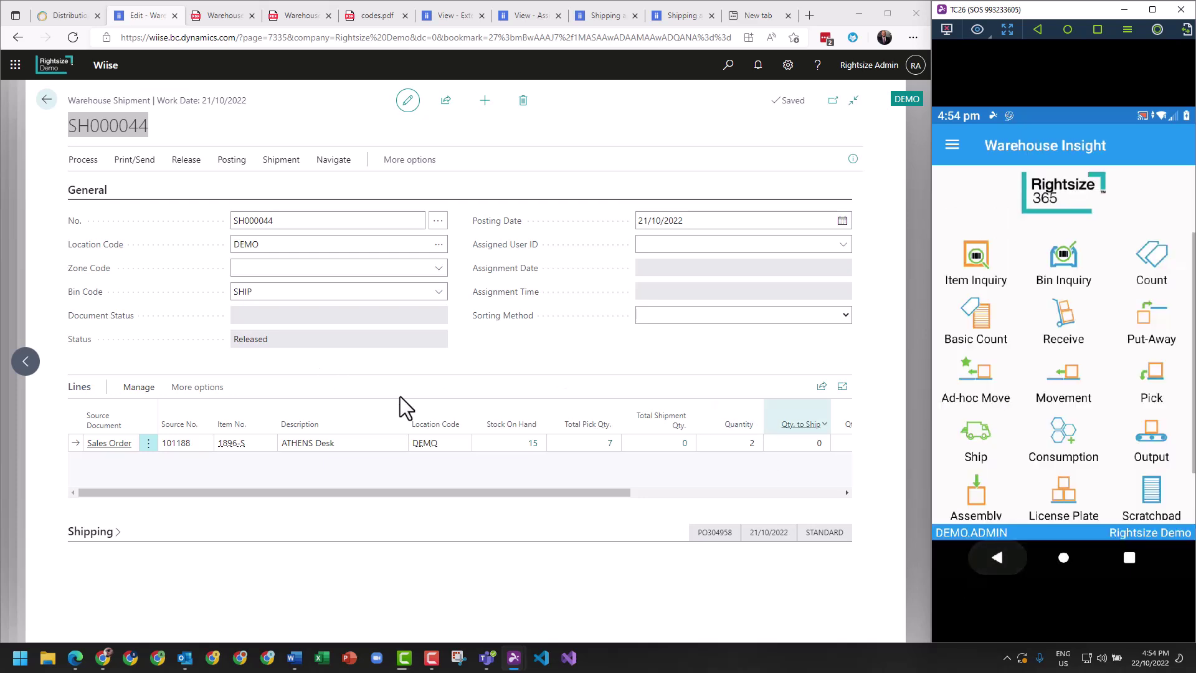
# - Go back three pages to the warehouse role centre and open Dynamic Ship Tasks > Package Worksheet
pyautogui.click(395, 371)
pyautogui.click(47, 99)
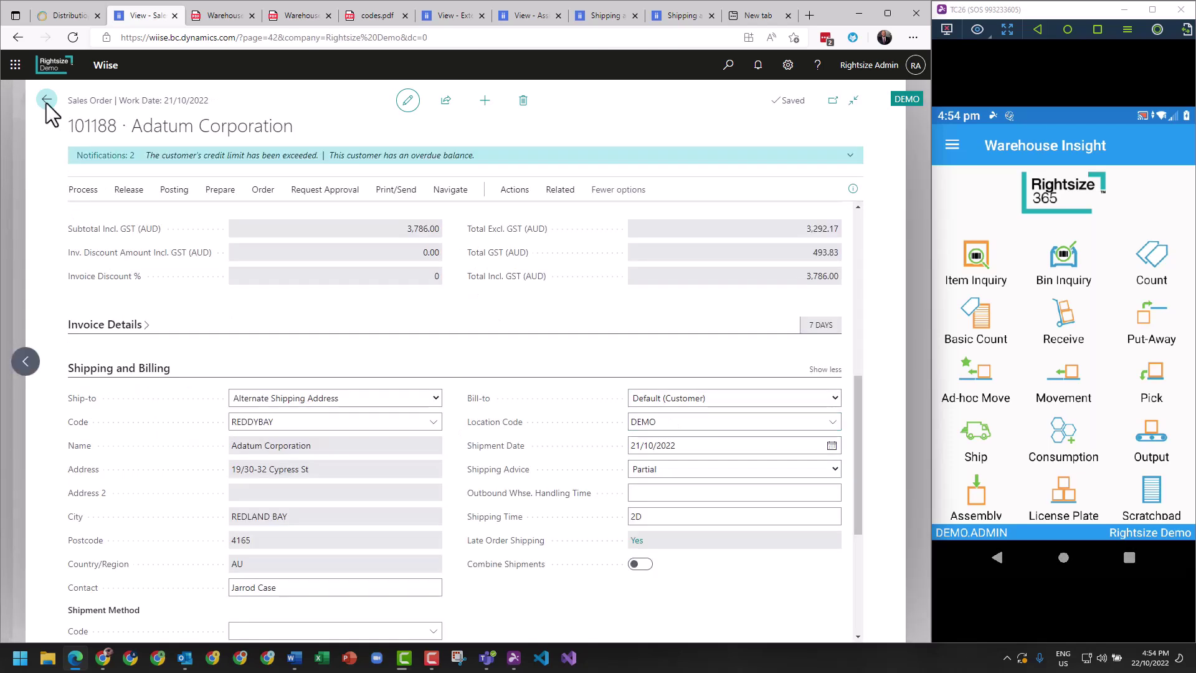
pyautogui.click(47, 100)
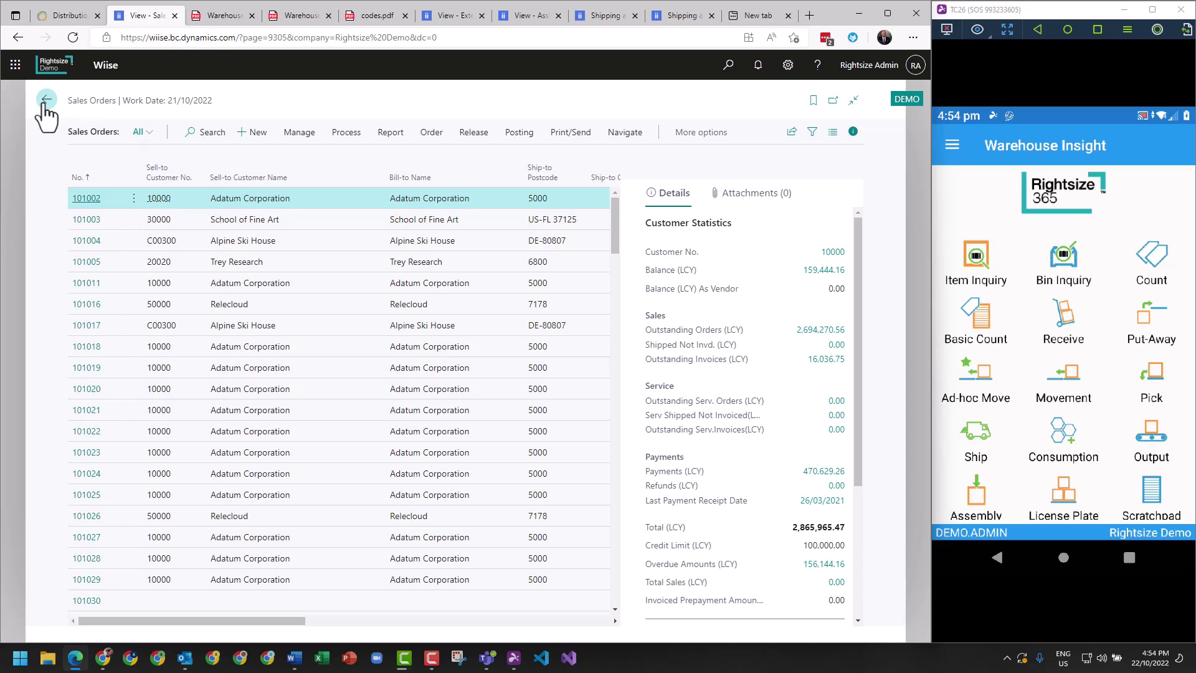
pyautogui.click(46, 100)
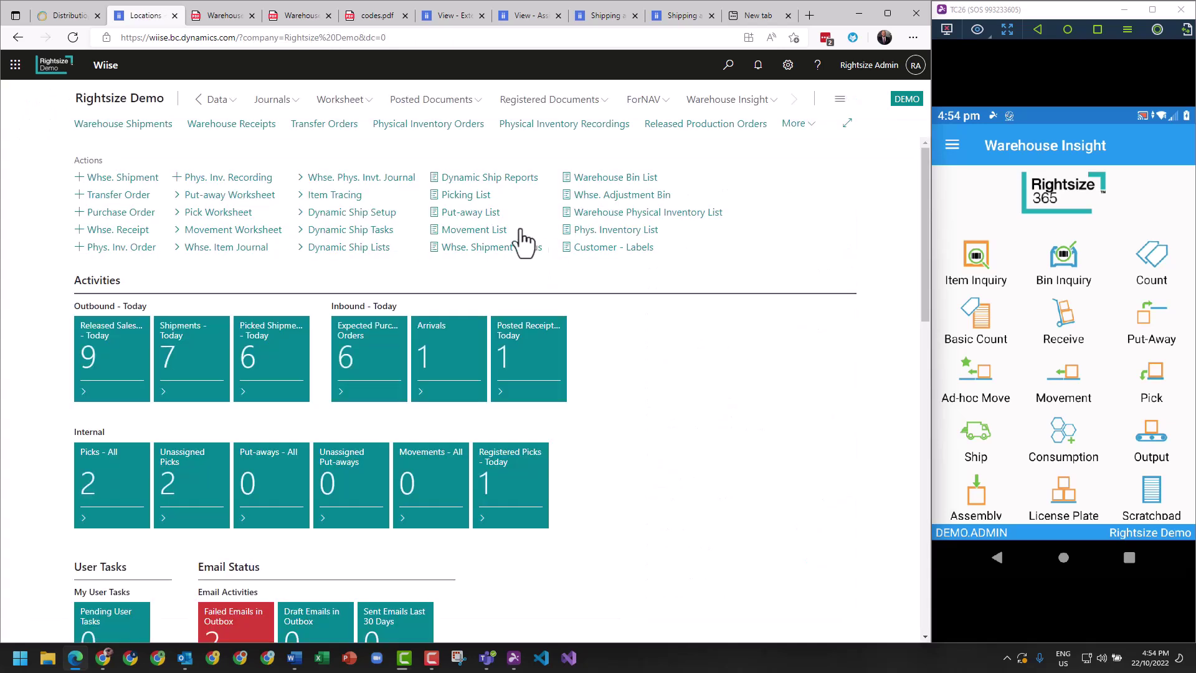
pyautogui.click(396, 231)
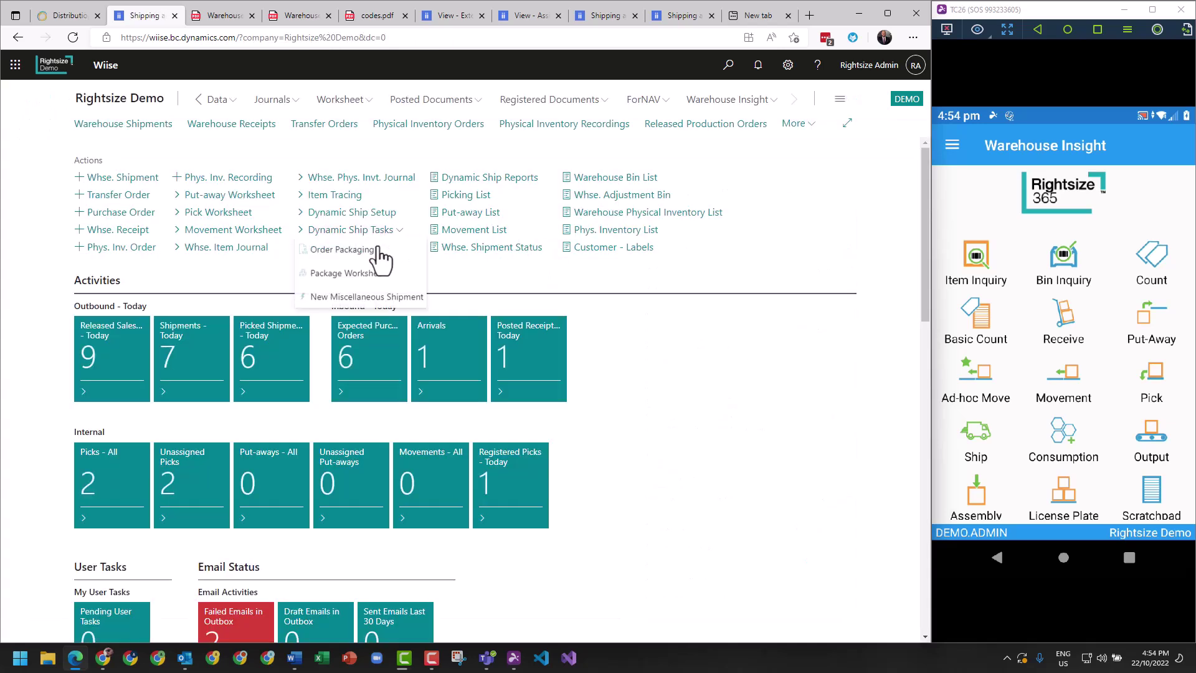
pyautogui.click(346, 278)
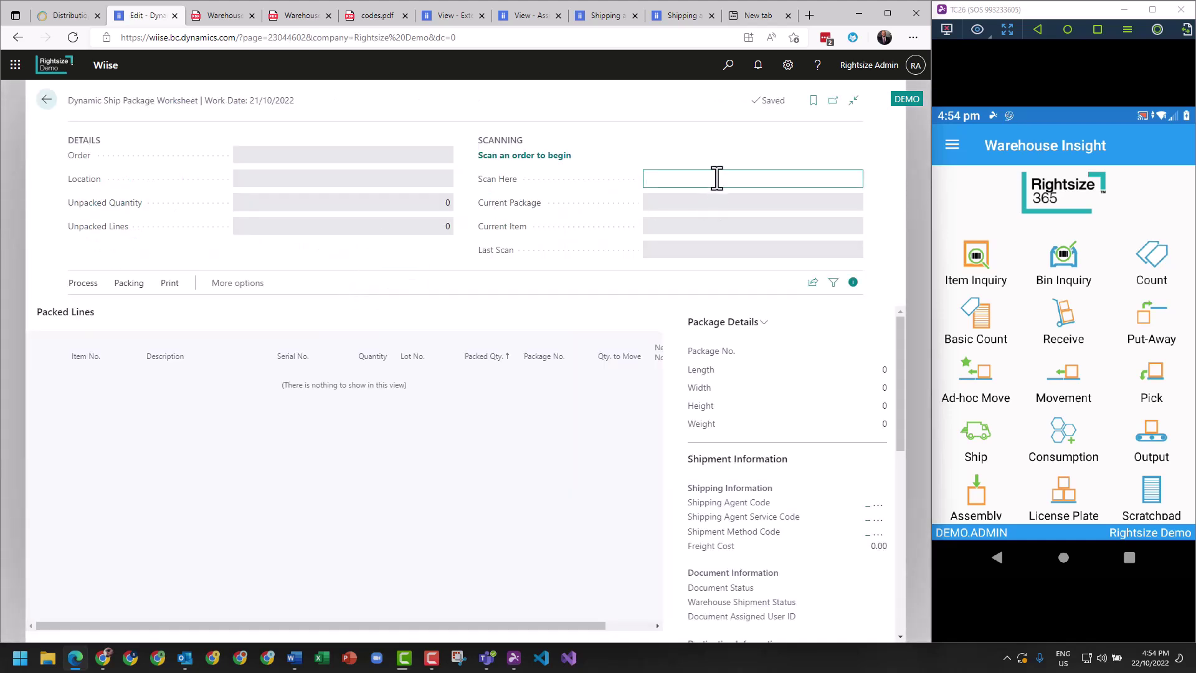
# - Scan shipment SH000044 into the worksheet's Scan Here field
pyautogui.write('SH000044')
pyautogui.press('Return')
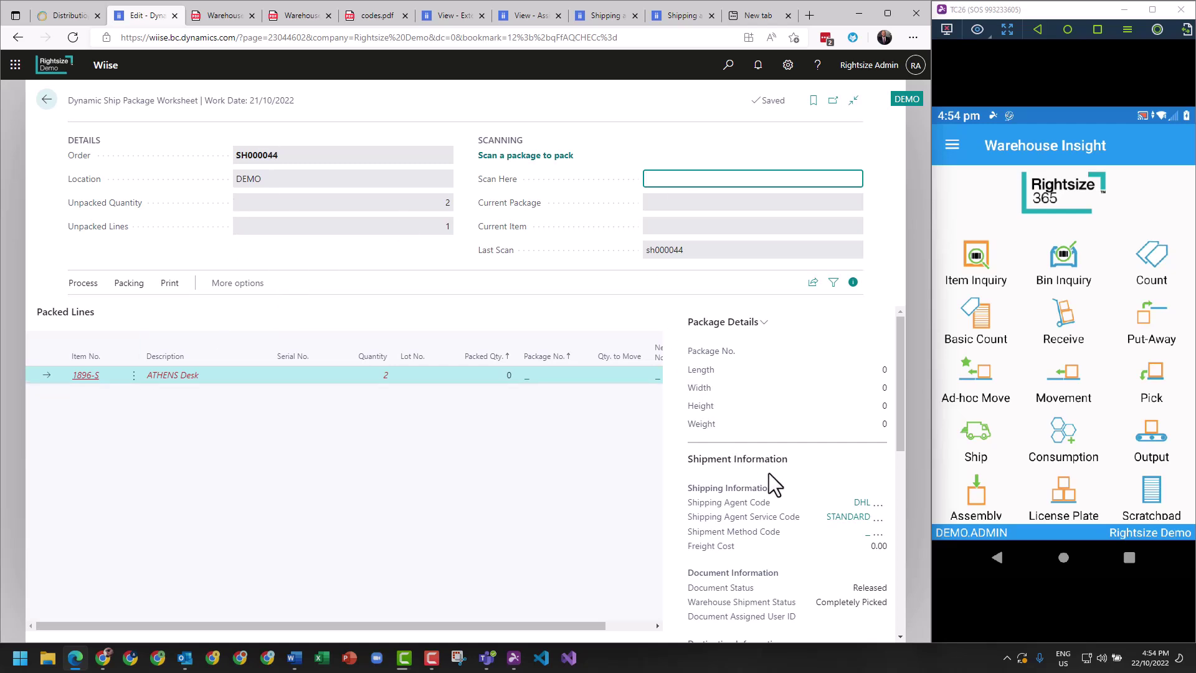
# - Change the shipping agent from DHL STANDARD to AUPOST with service code PARCELS
pyautogui.click(878, 506)
pyautogui.click(442, 325)
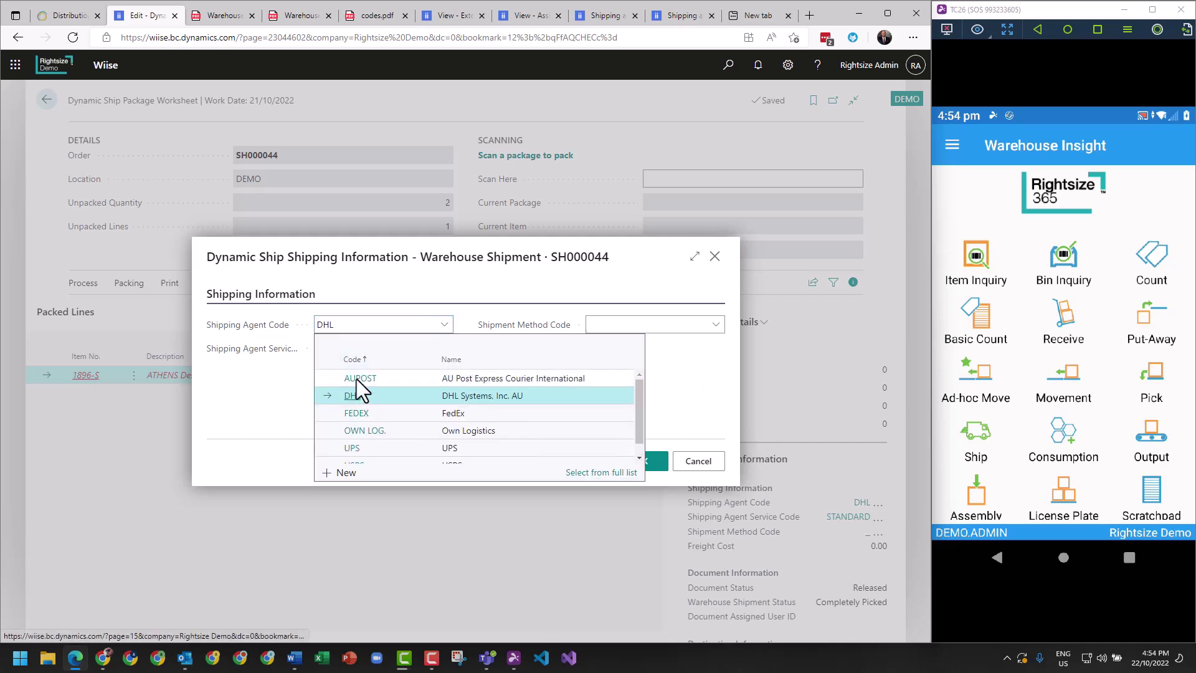
pyautogui.click(357, 378)
pyautogui.click(451, 353)
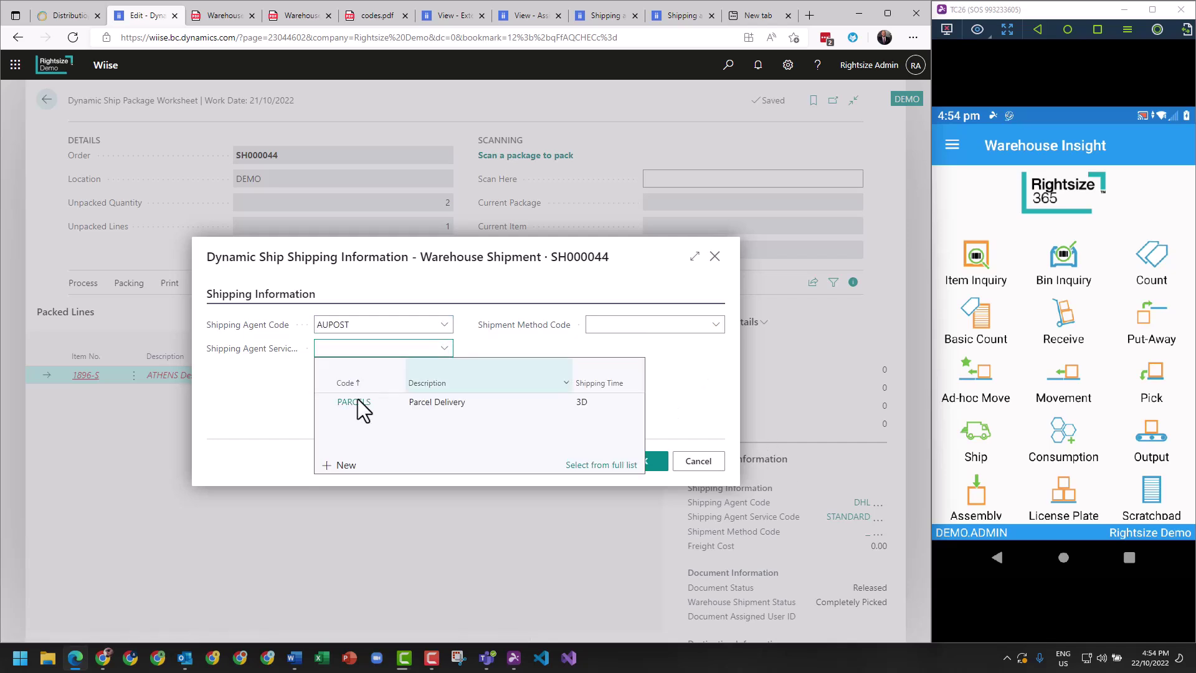
pyautogui.click(357, 402)
pyautogui.click(654, 470)
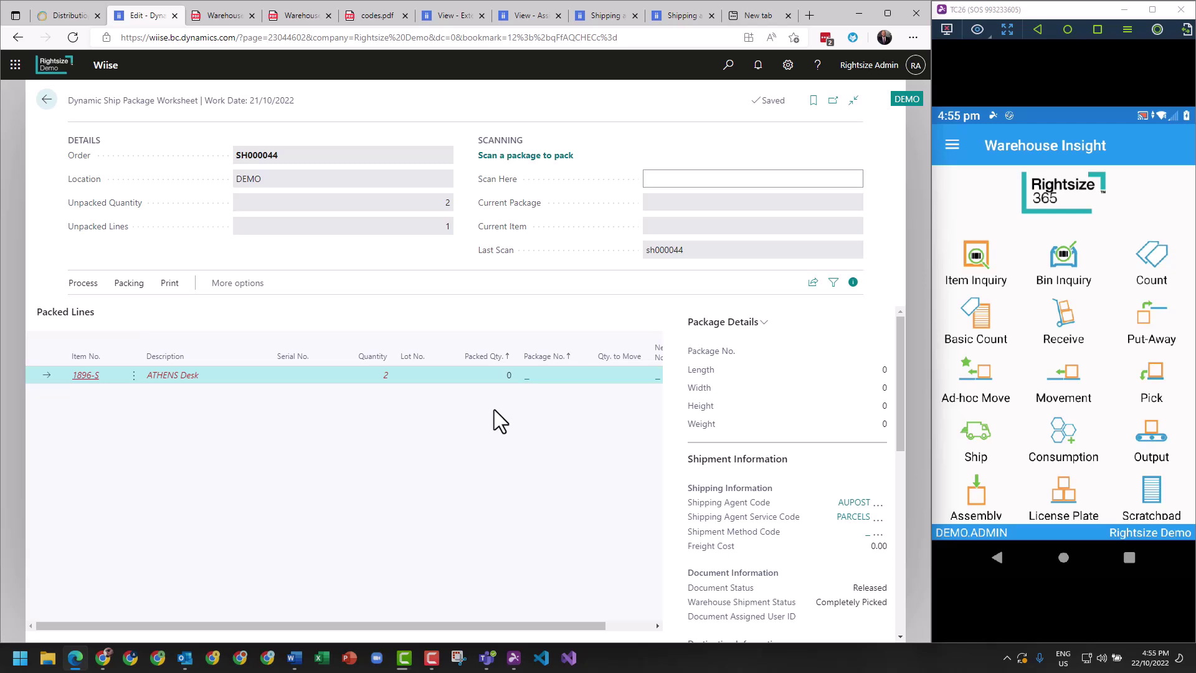
# - Select the Scan Here prompt text so the worksheet is ready for scanning
pyautogui.click(680, 179)
pyautogui.doubleClick(481, 155)
pyautogui.moveTo(550, 155); pyautogui.dragTo(569, 155)
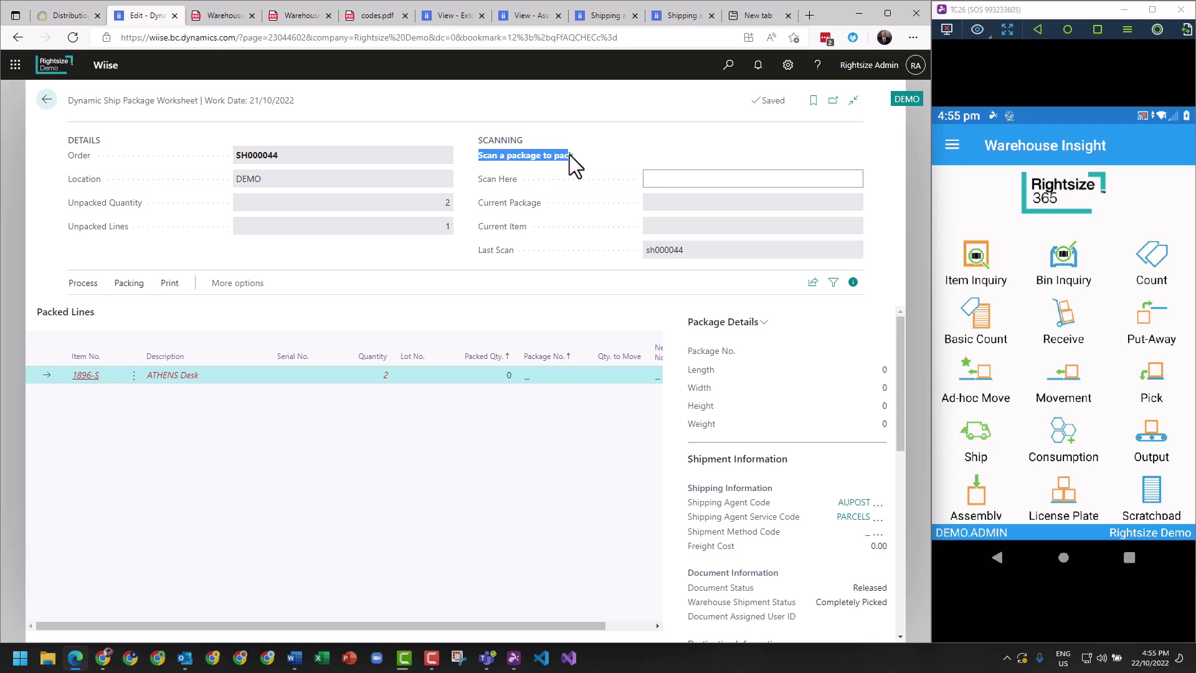
# - Scan box1, item 1896-S and quantity 1 to pack one ATHENS Desk into LP000024
pyautogui.click(672, 180)
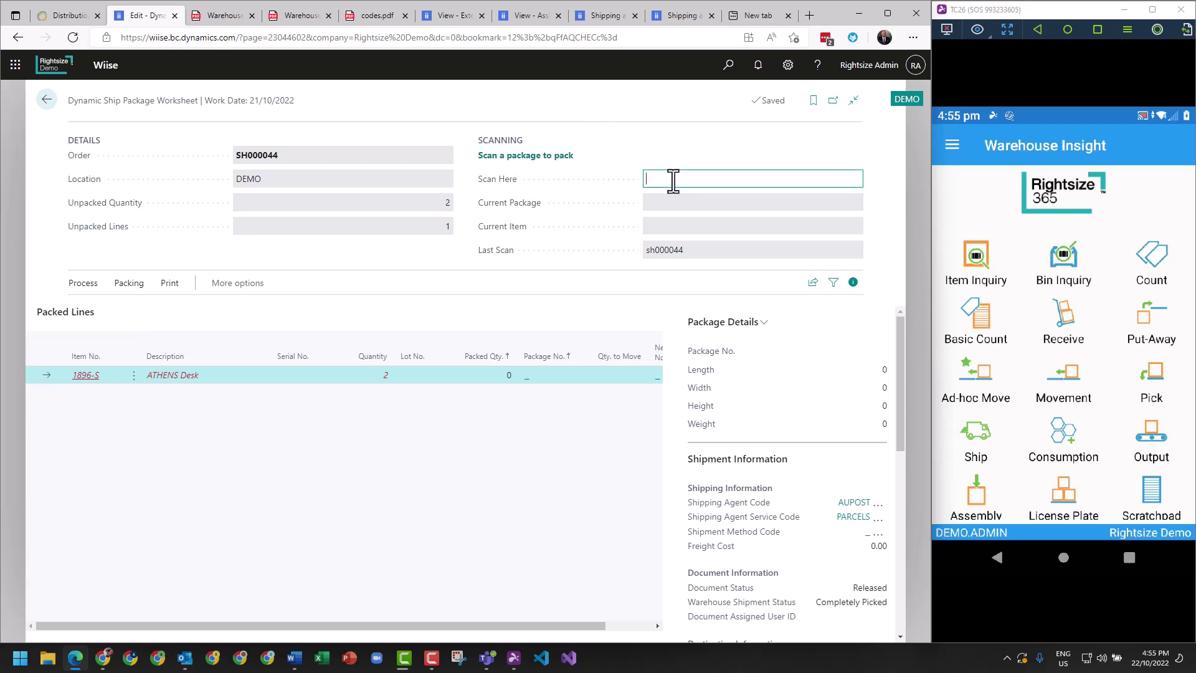
pyautogui.write('box1')
pyautogui.press('Return')
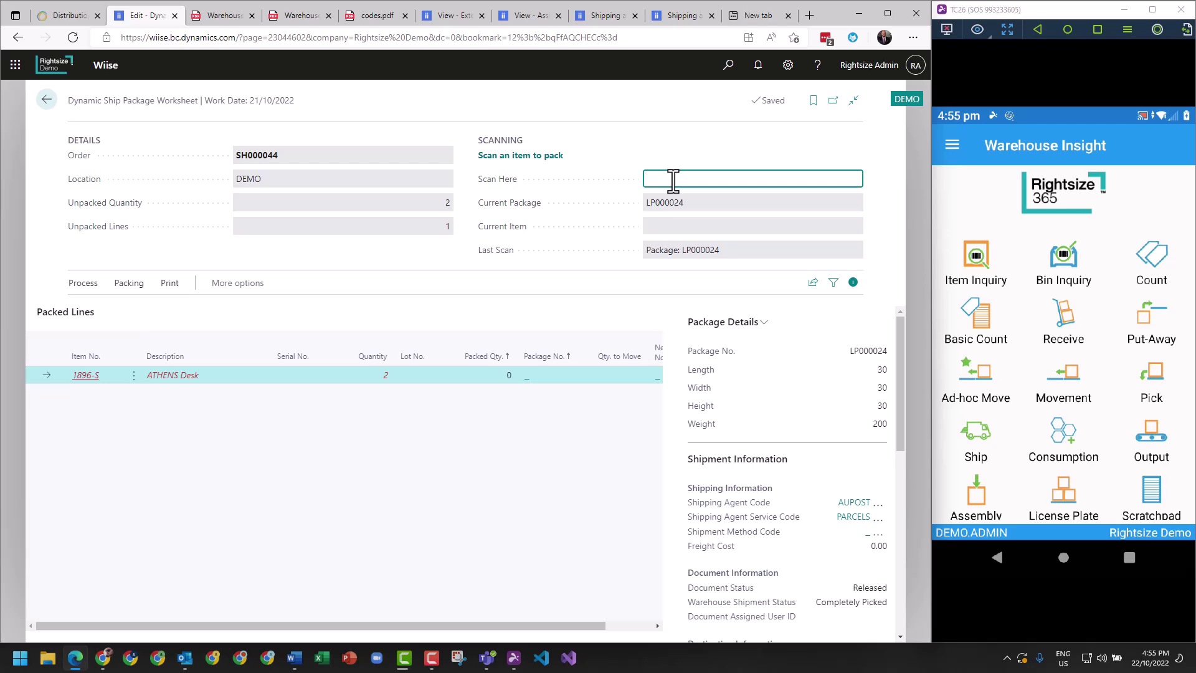
pyautogui.write('1896-s')
pyautogui.press('Return')
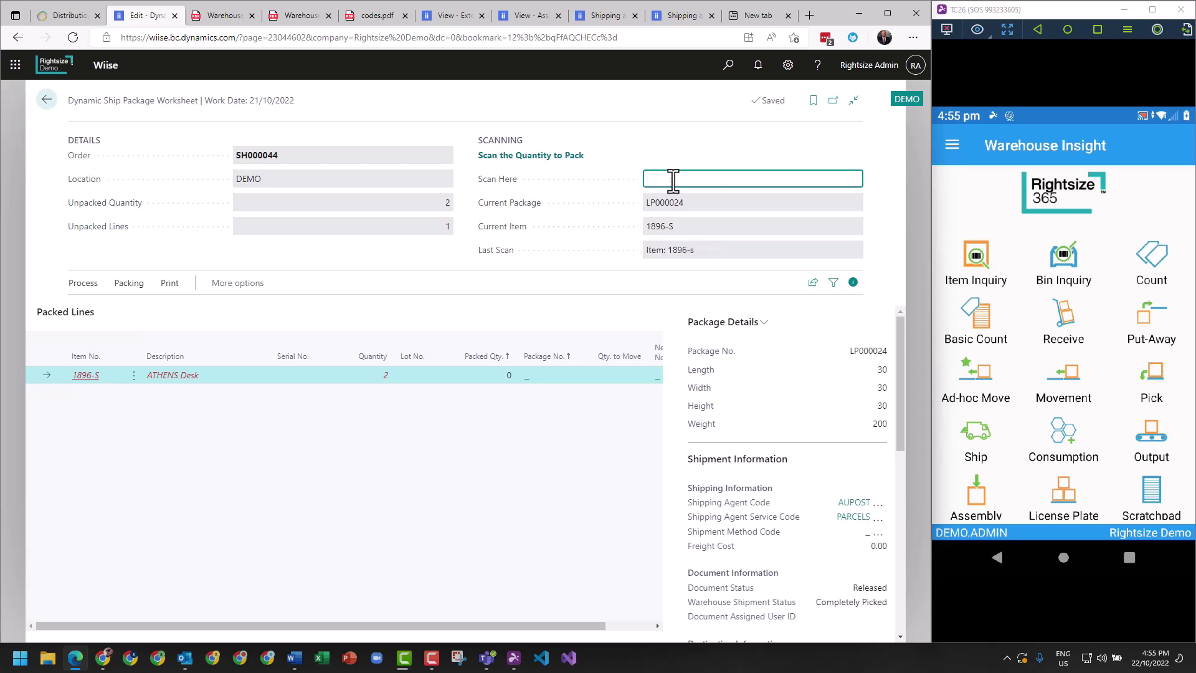
pyautogui.write('1')
pyautogui.press('Return')
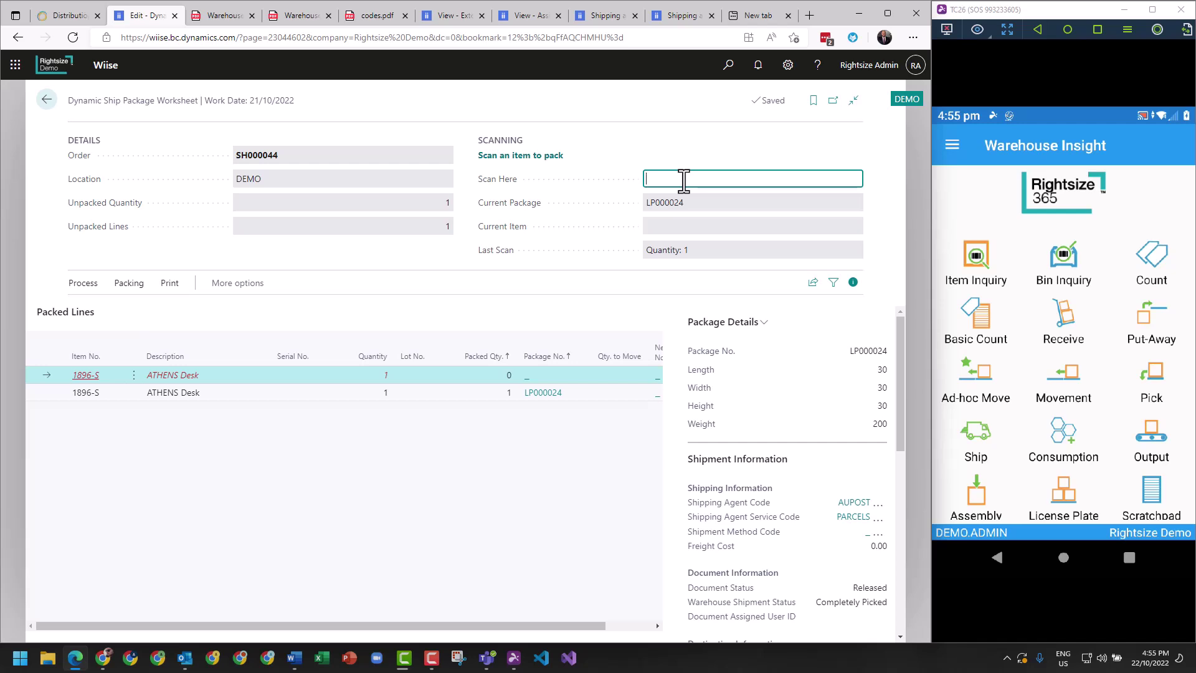
# - Scan box1 and item 1896-S again to pack the second ATHENS Desk into LP000025
pyautogui.write('box1')
pyautogui.press('Return')
pyautogui.write('1896-s')
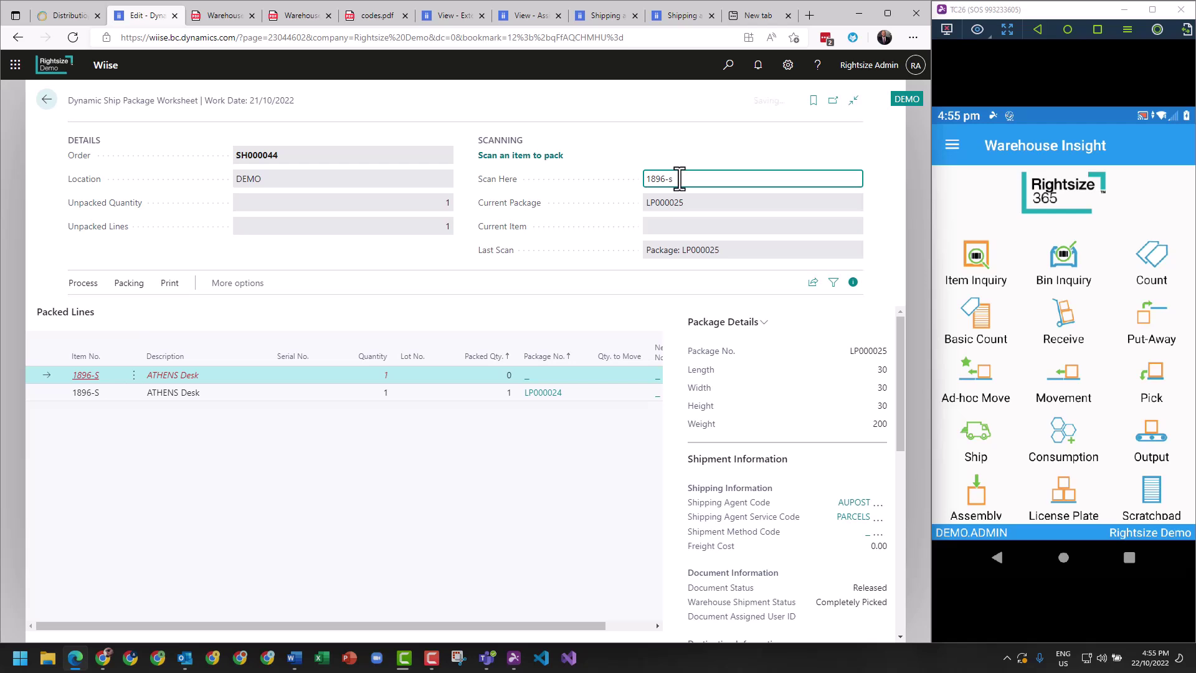
pyautogui.press('Return')
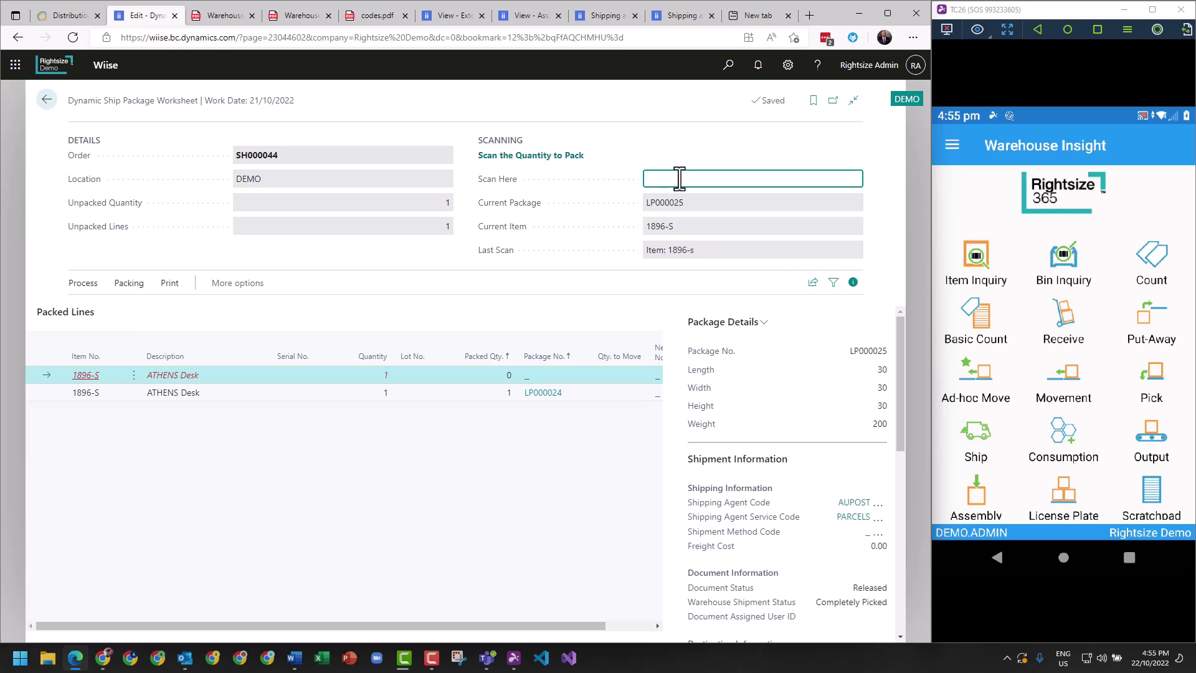
pyautogui.press('Return')
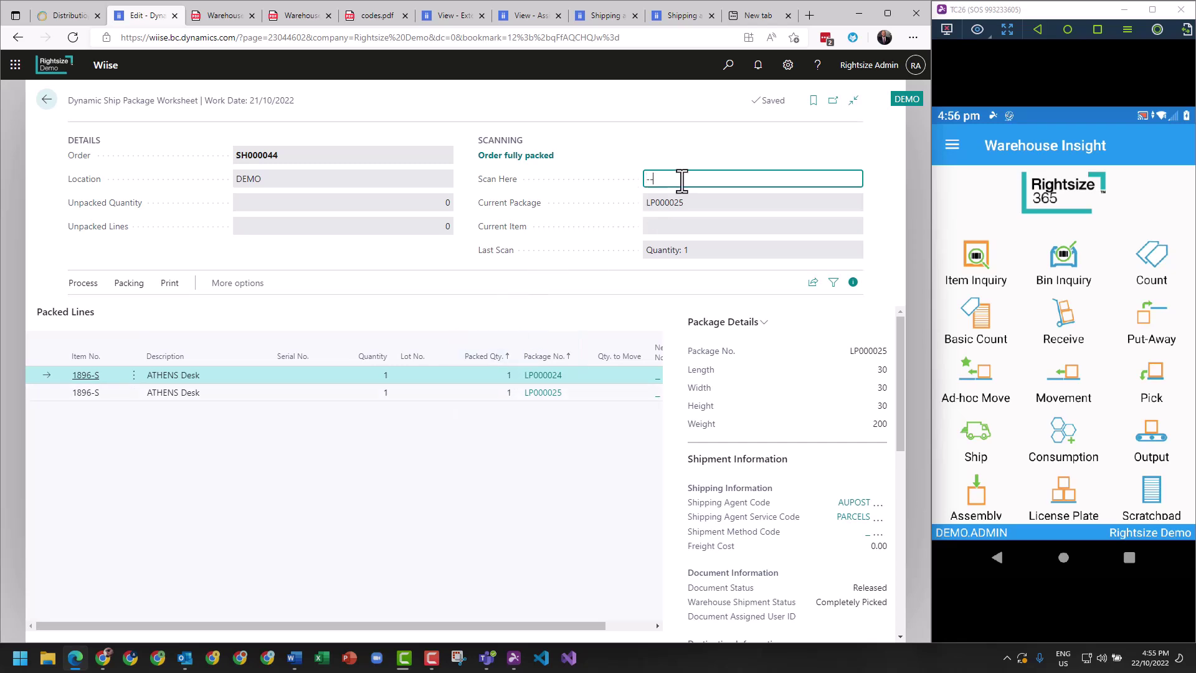
pyautogui.write('gl')
# - Submit the 'gl' label command to get the AUPOST carrier rate for SH000044
pyautogui.press('Return')
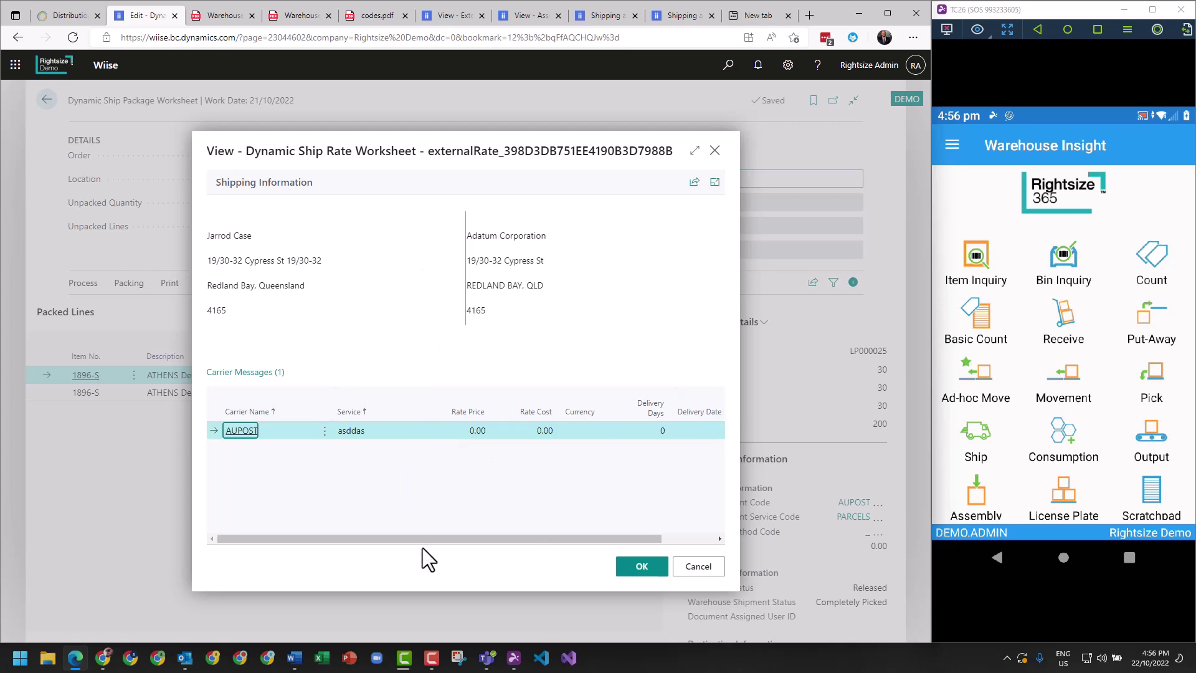
pyautogui.moveTo(542, 538); pyautogui.dragTo(659, 540)
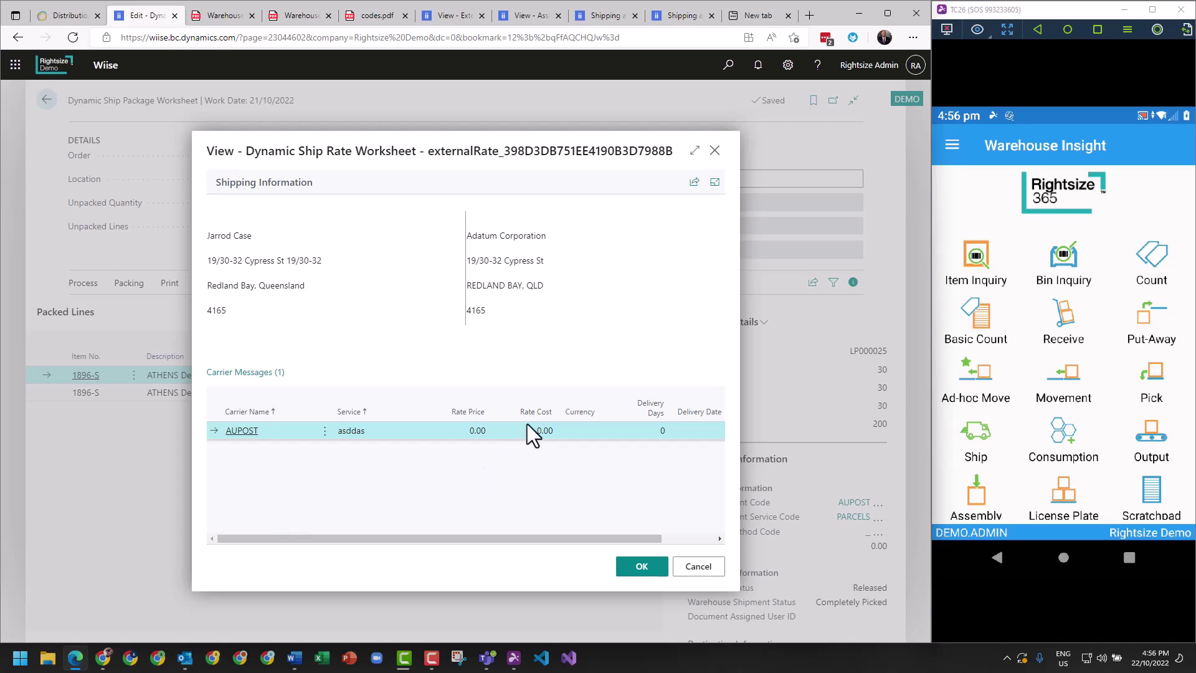
# - Keep AUPOST with service PARCELS, enter tracking number ABCD12345 for LP000025, and confirm
pyautogui.click(642, 573)
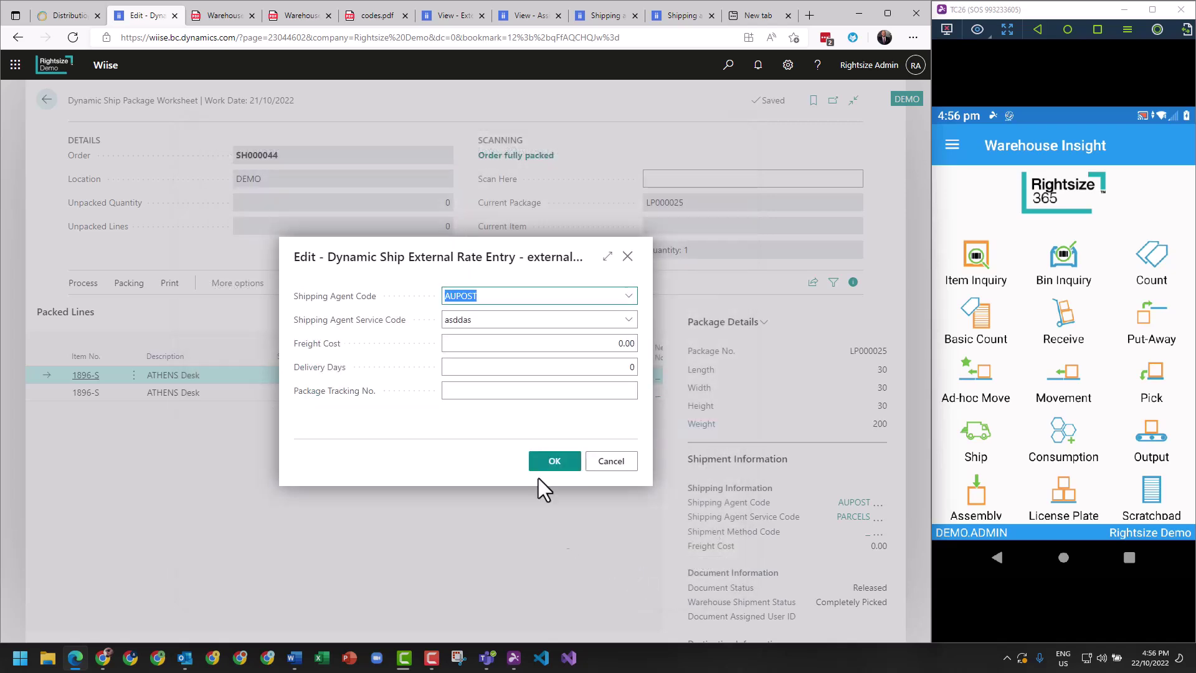
pyautogui.click(490, 320)
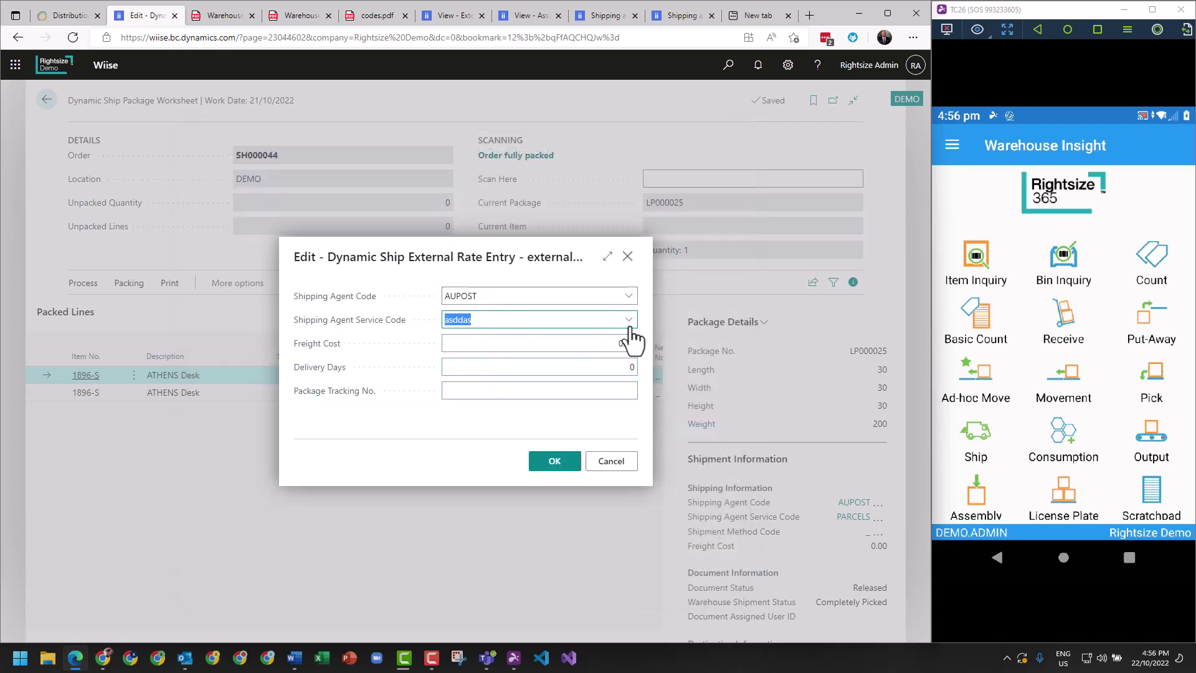
pyautogui.click(629, 320)
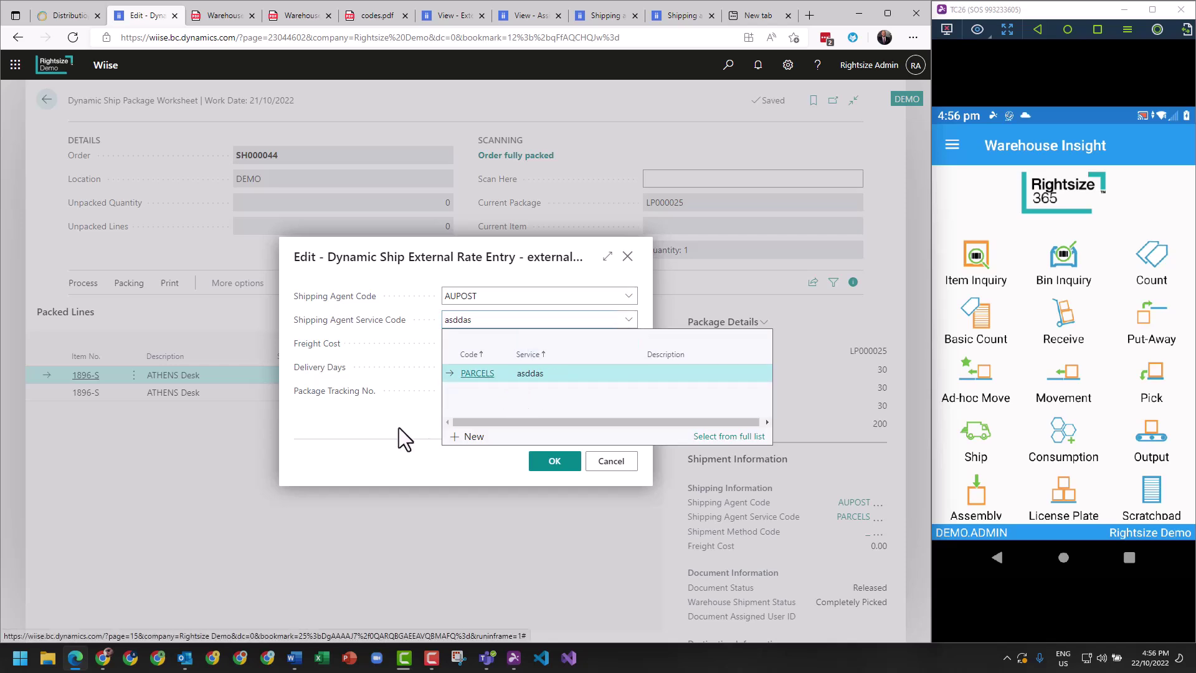
pyautogui.press('Escape')
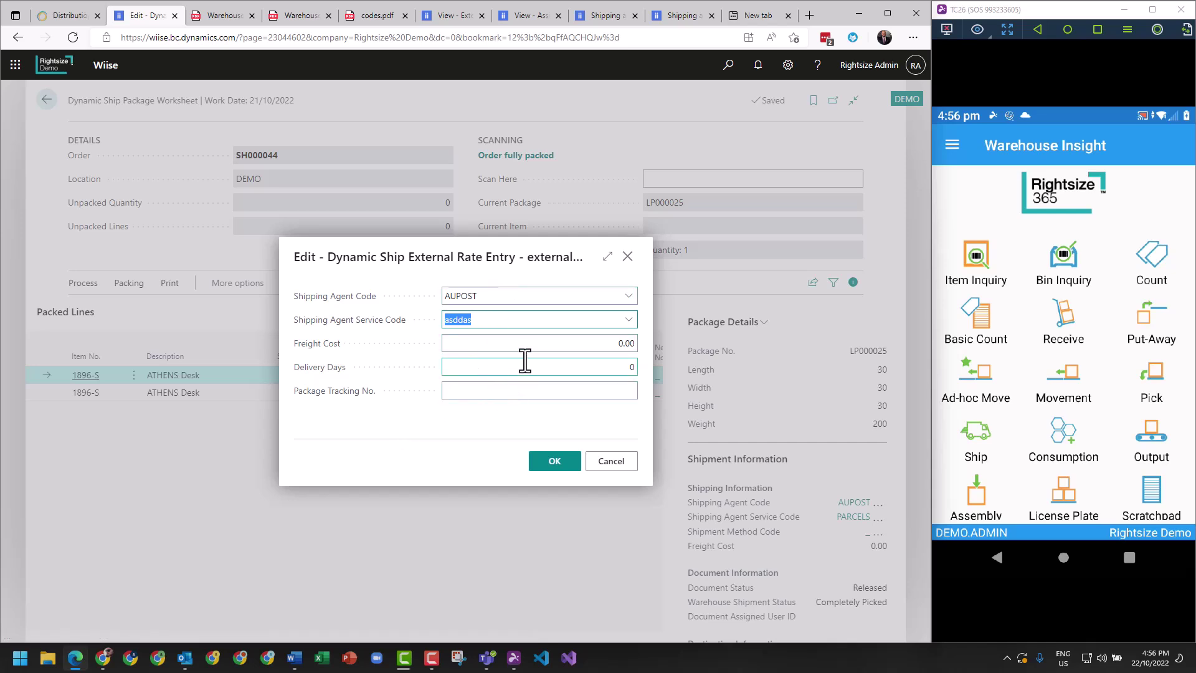
pyautogui.click(494, 393)
pyautogui.write('ABCD12')
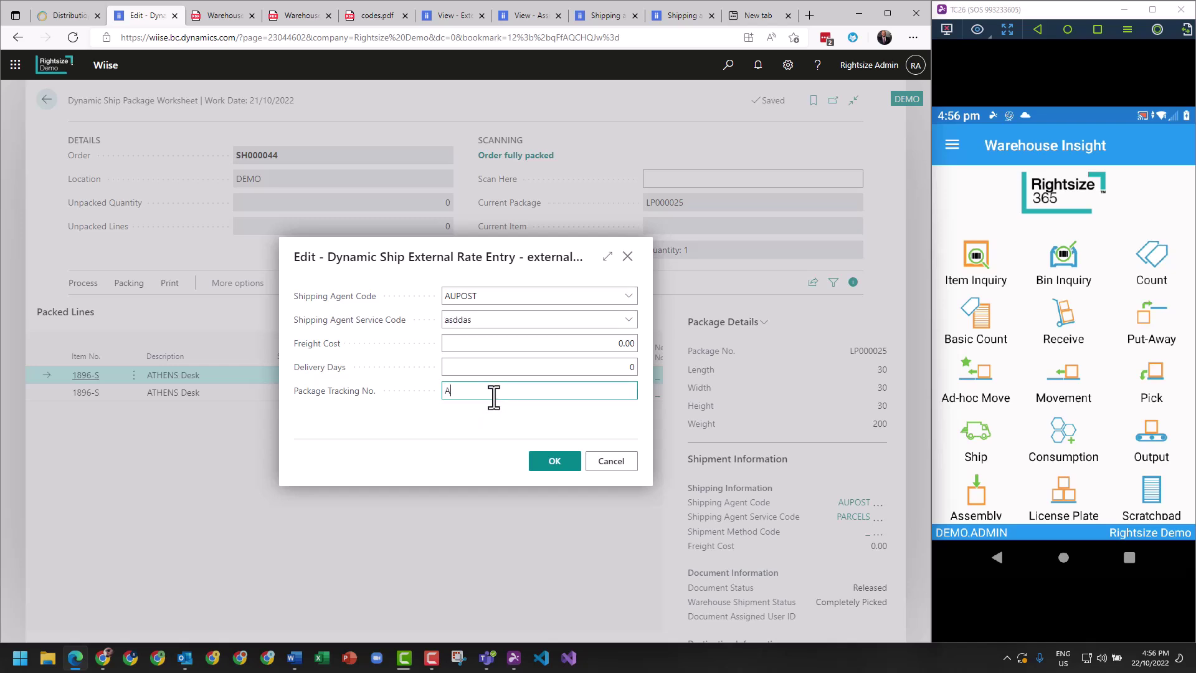
pyautogui.write('345')
pyautogui.click(552, 464)
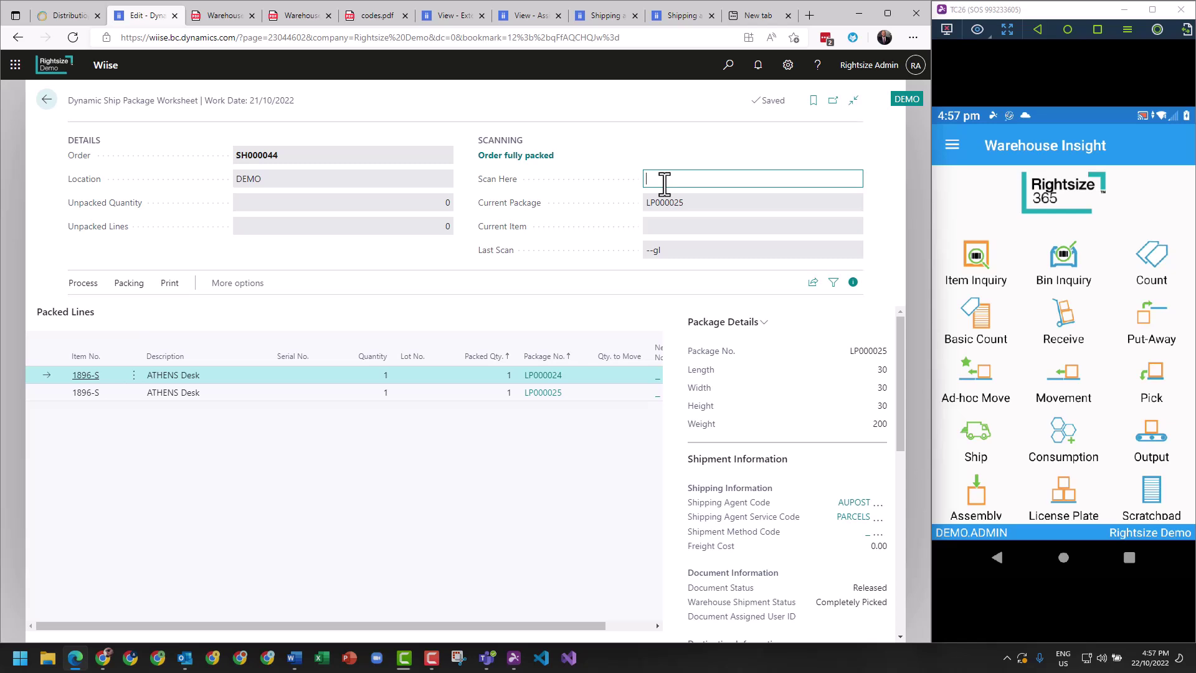
# - Post shipment SH000044 with the --p command, creating posted invoice 103477
pyautogui.write('--post')
pyautogui.press('Return')
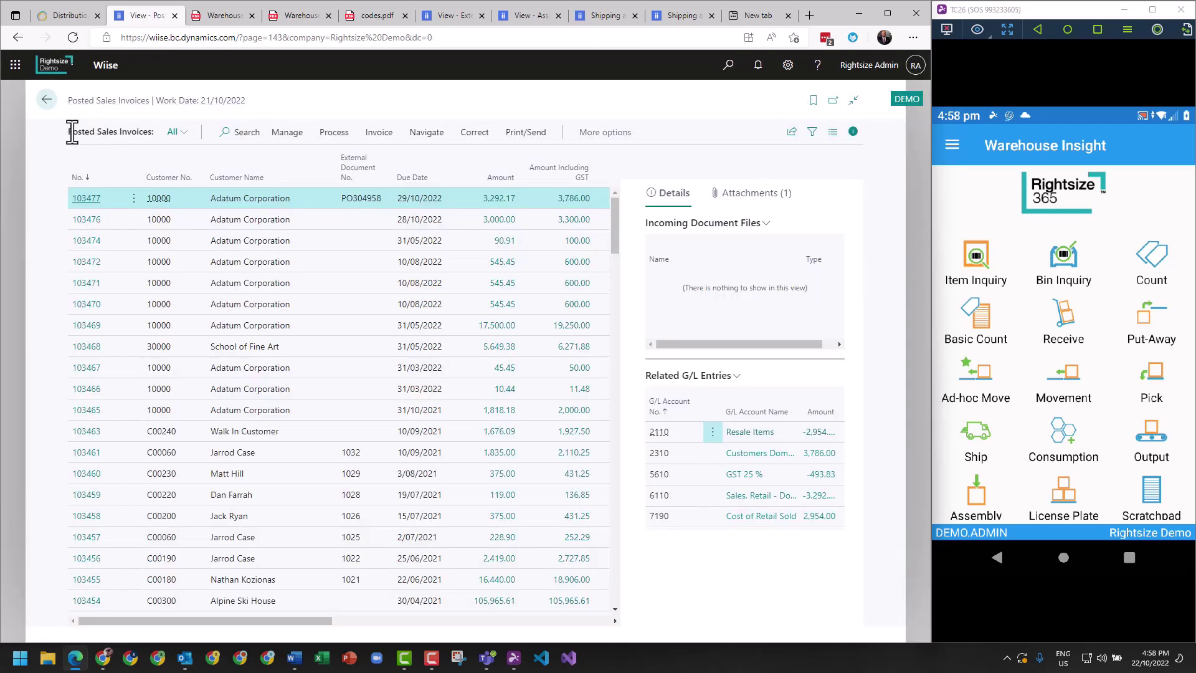
# - Open posted invoice 103477 and select its Package Tracking No. ABCD12345 under Shipping and Billing
pyautogui.click(86, 200)
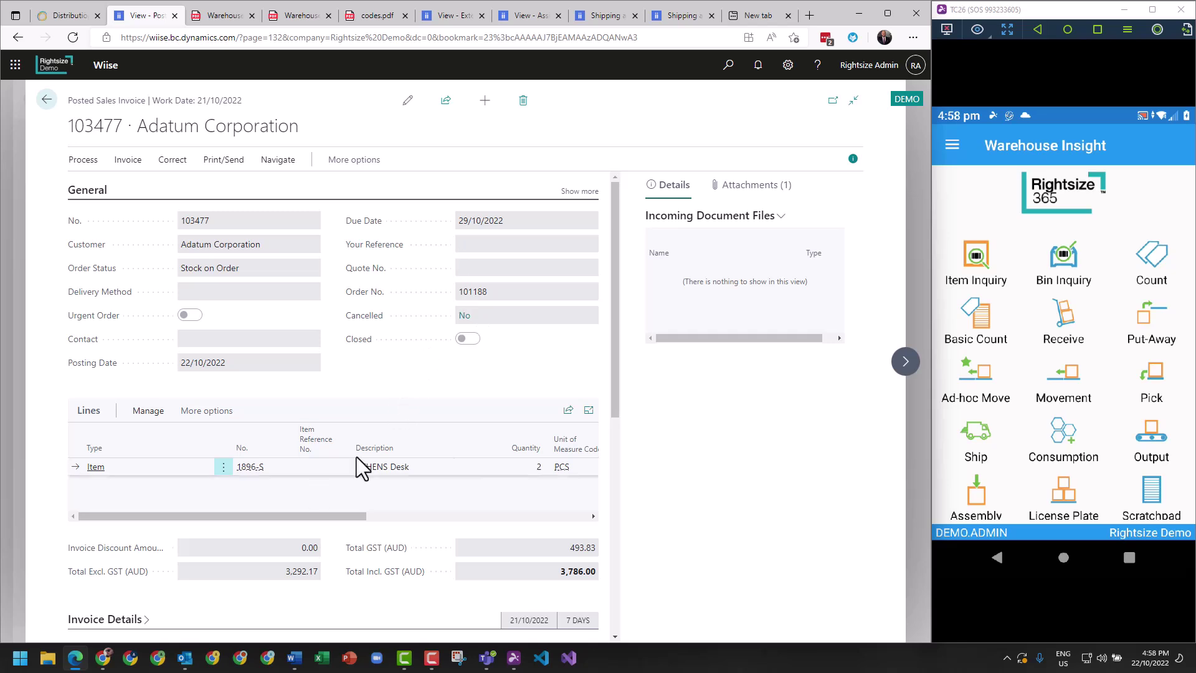
pyautogui.scroll(-6, 539, 464)
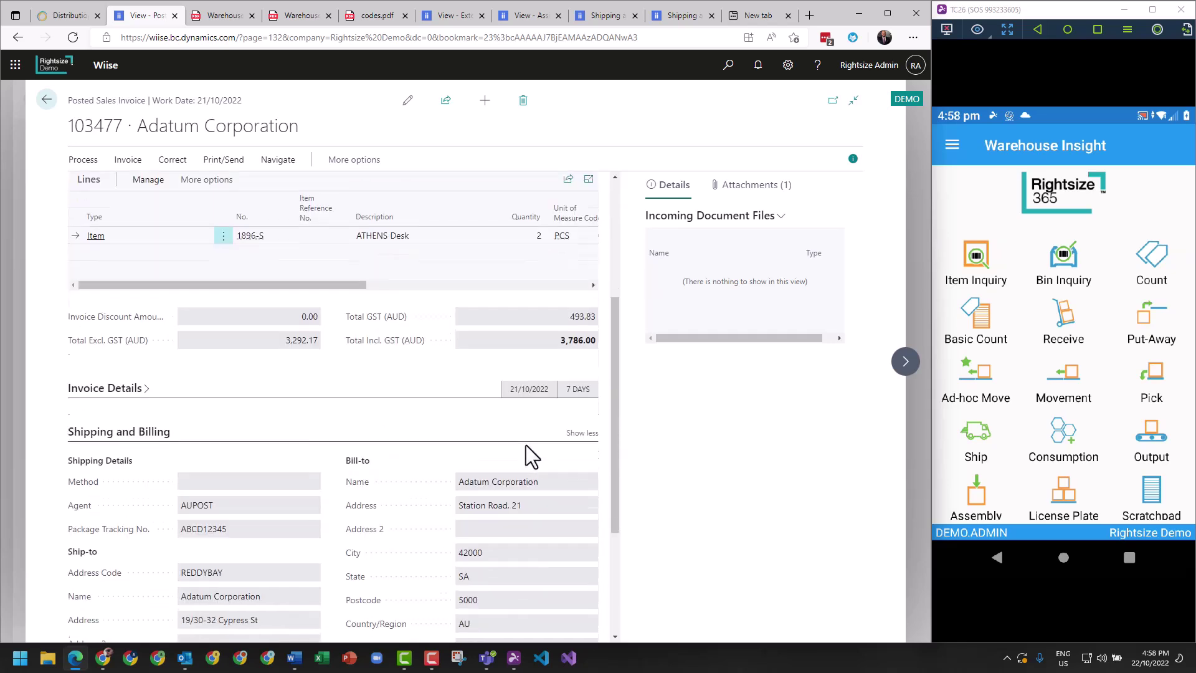
pyautogui.scroll(-1, 274, 316)
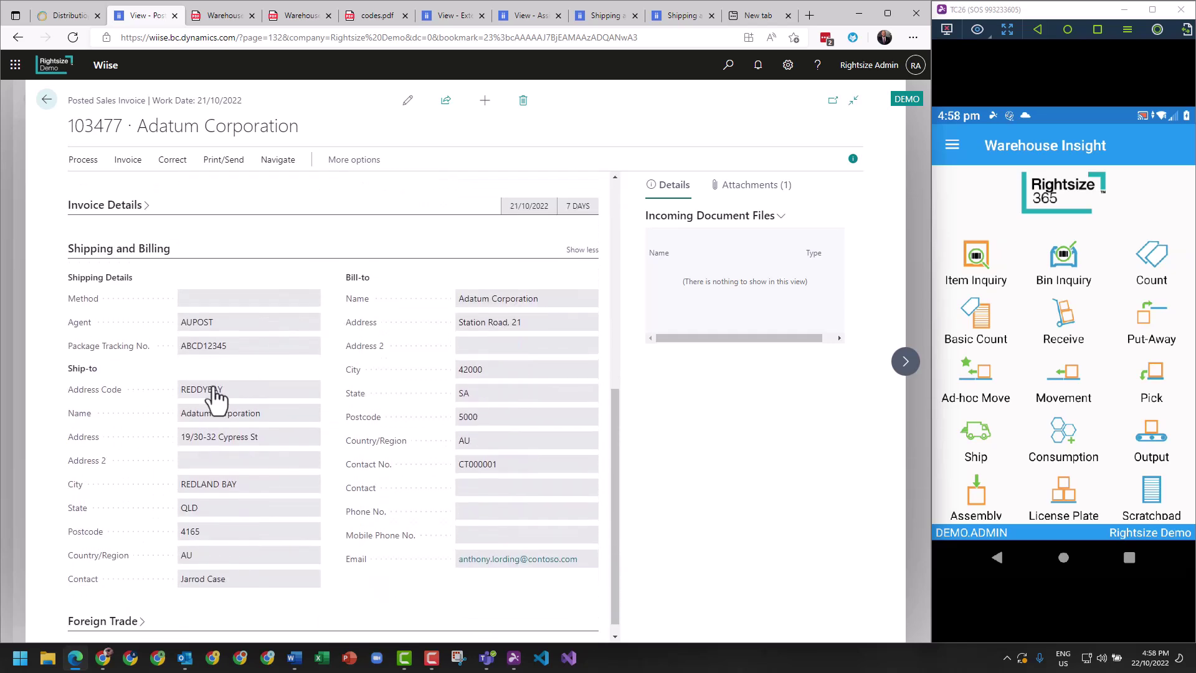
pyautogui.click(212, 334)
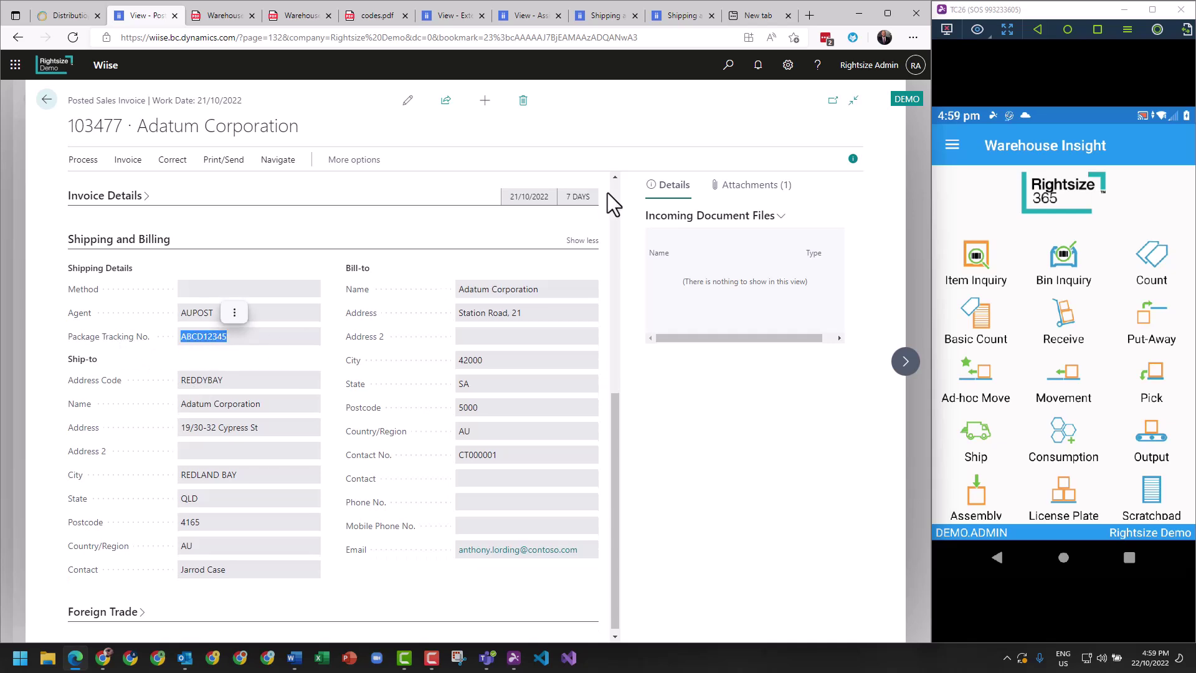
pyautogui.click(726, 66)
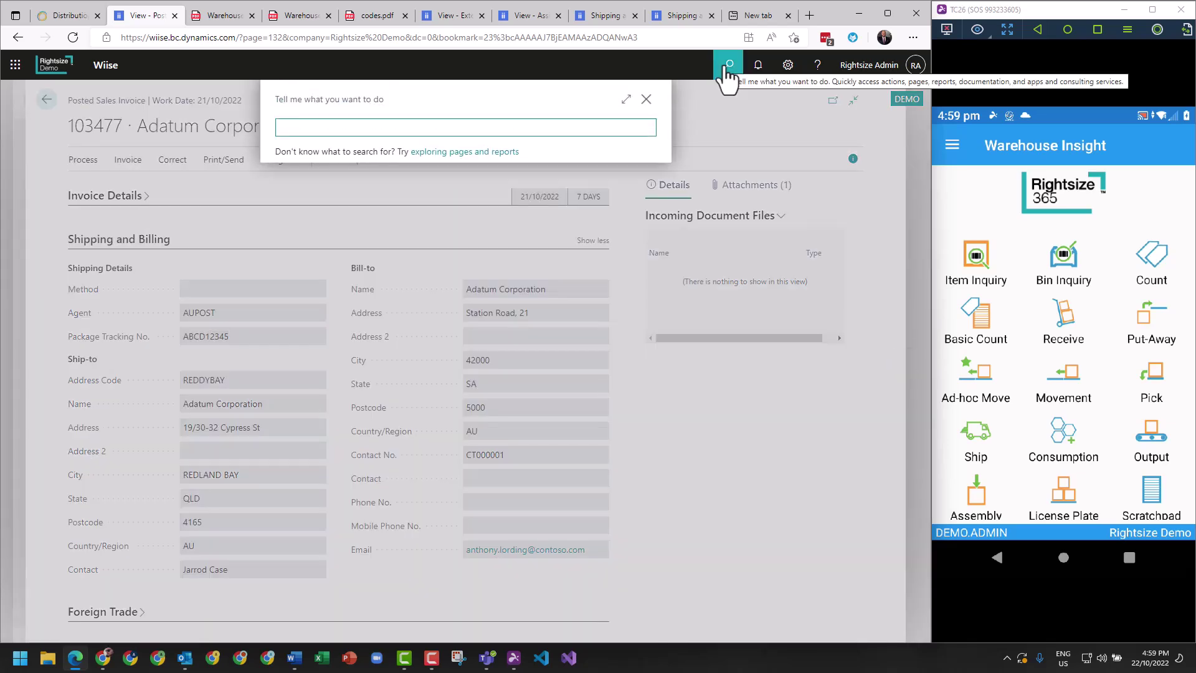
pyautogui.write('posted sales ship')
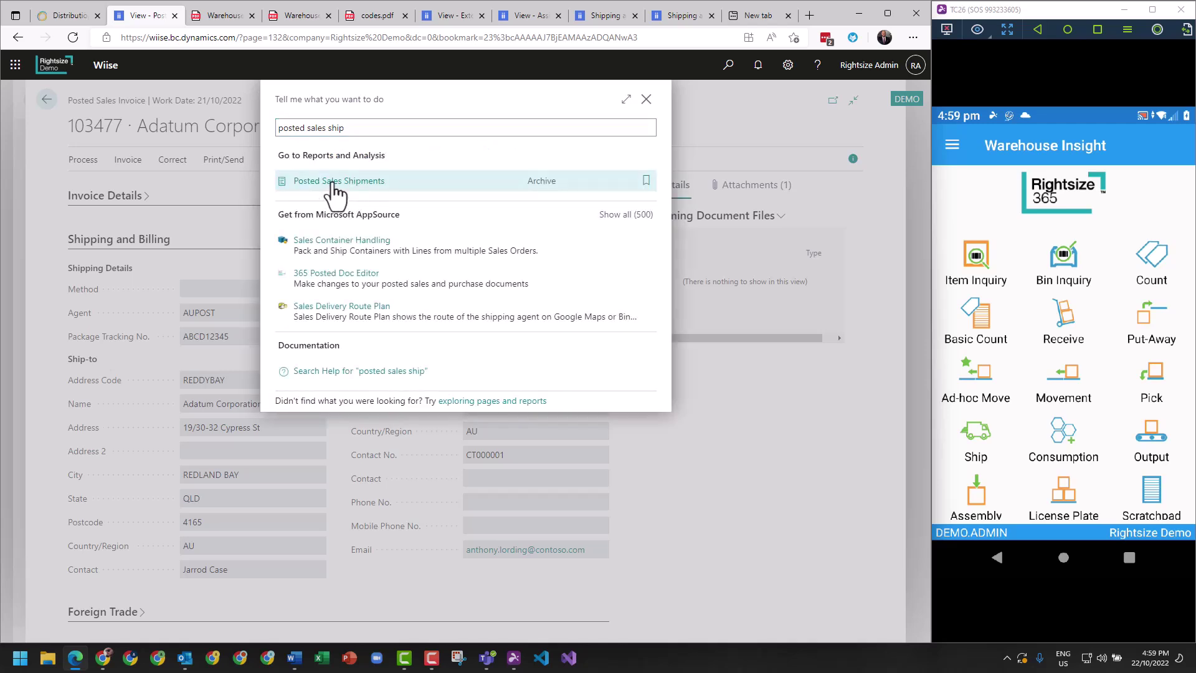
pyautogui.click(334, 182)
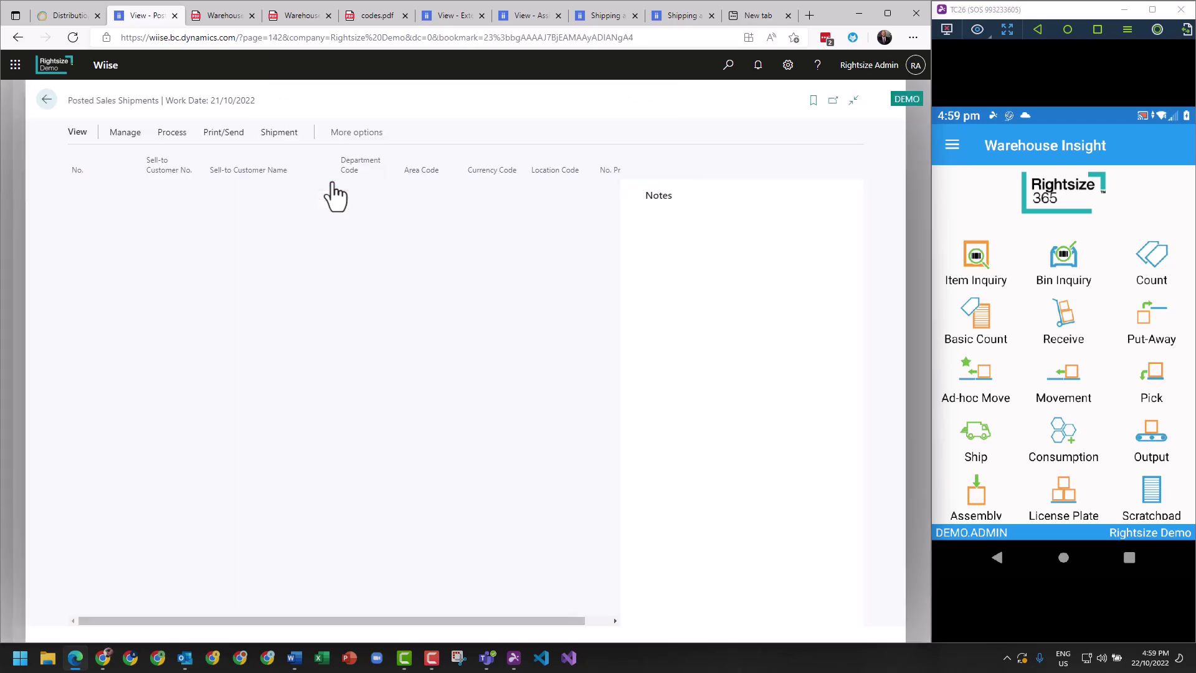
pyautogui.click(76, 169)
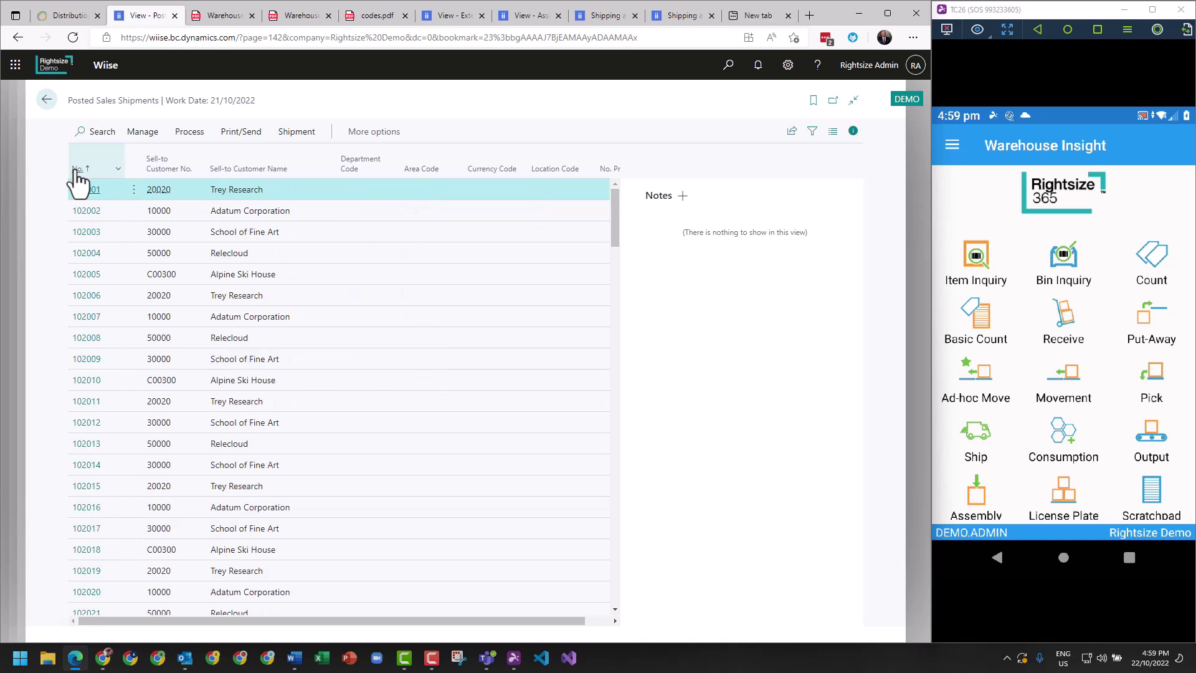
pyautogui.click(75, 170)
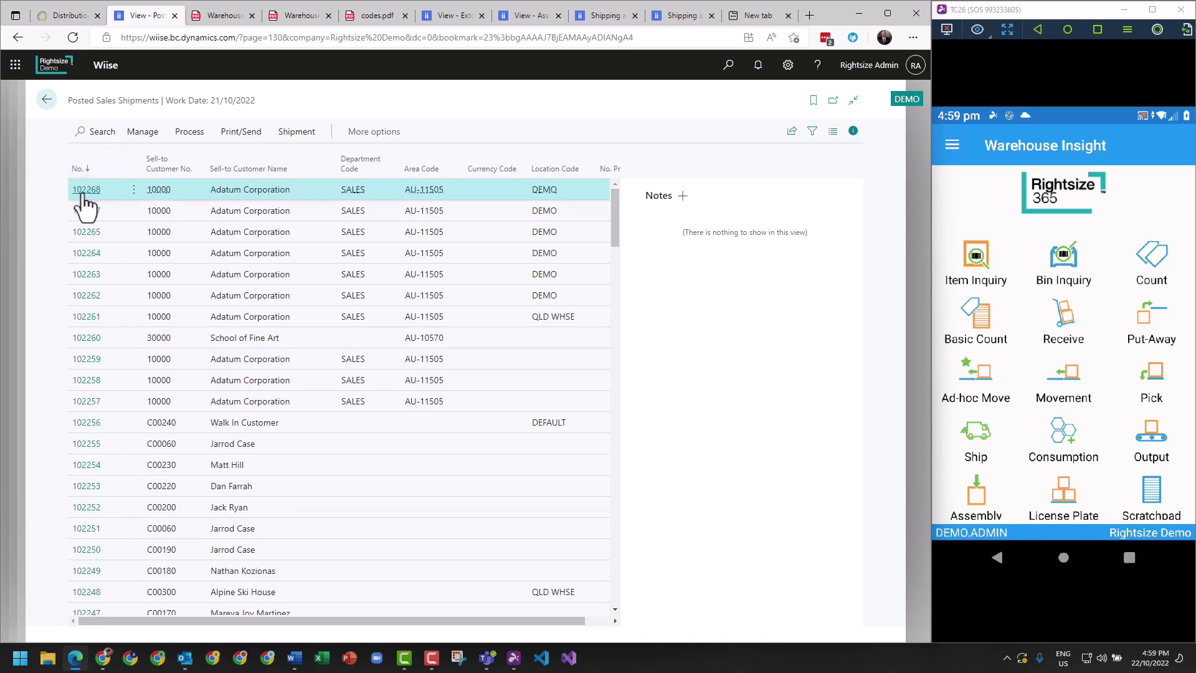
pyautogui.click(83, 193)
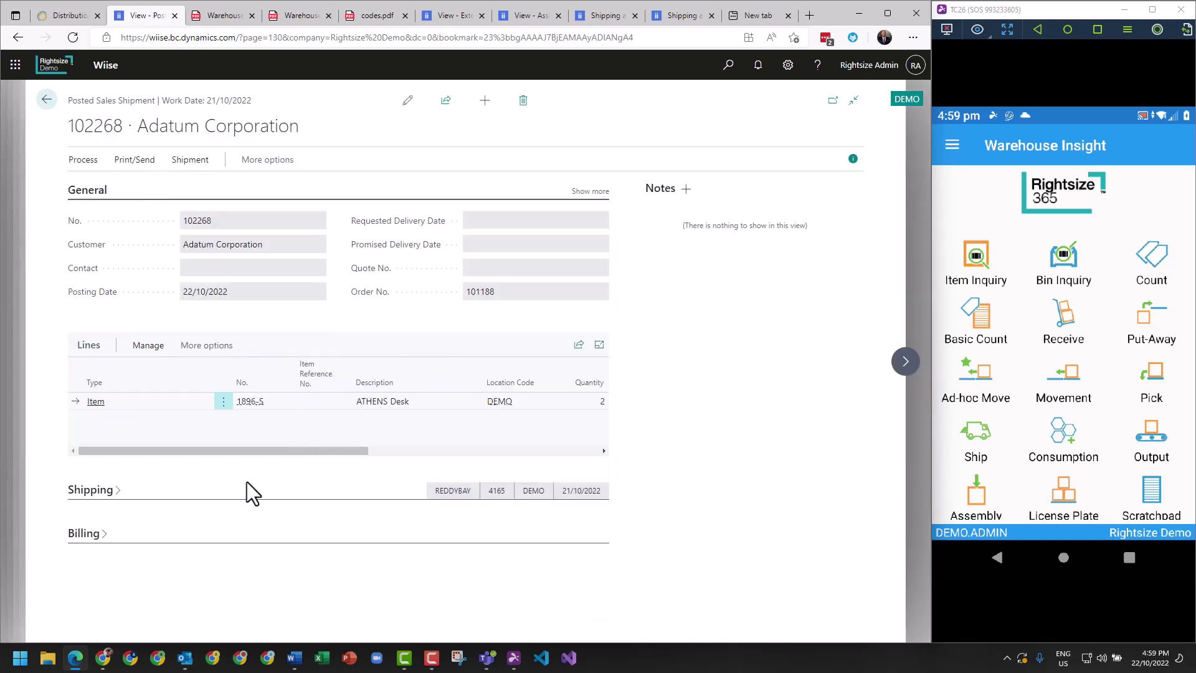
pyautogui.click(82, 491)
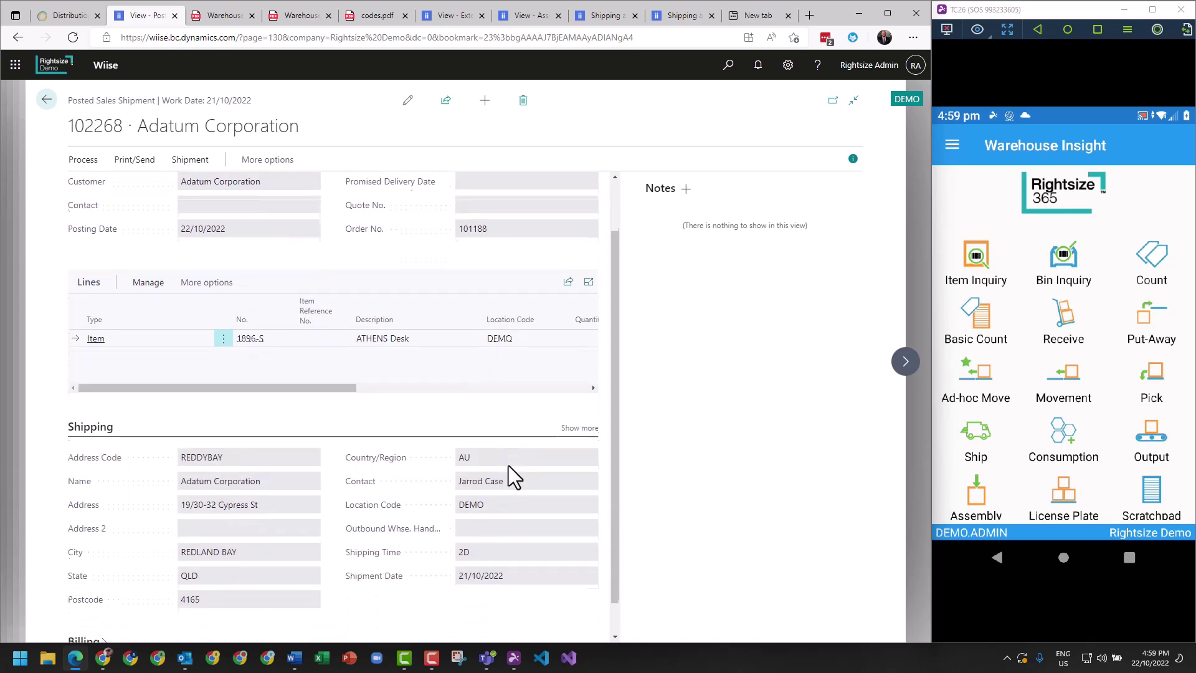
pyautogui.click(579, 393)
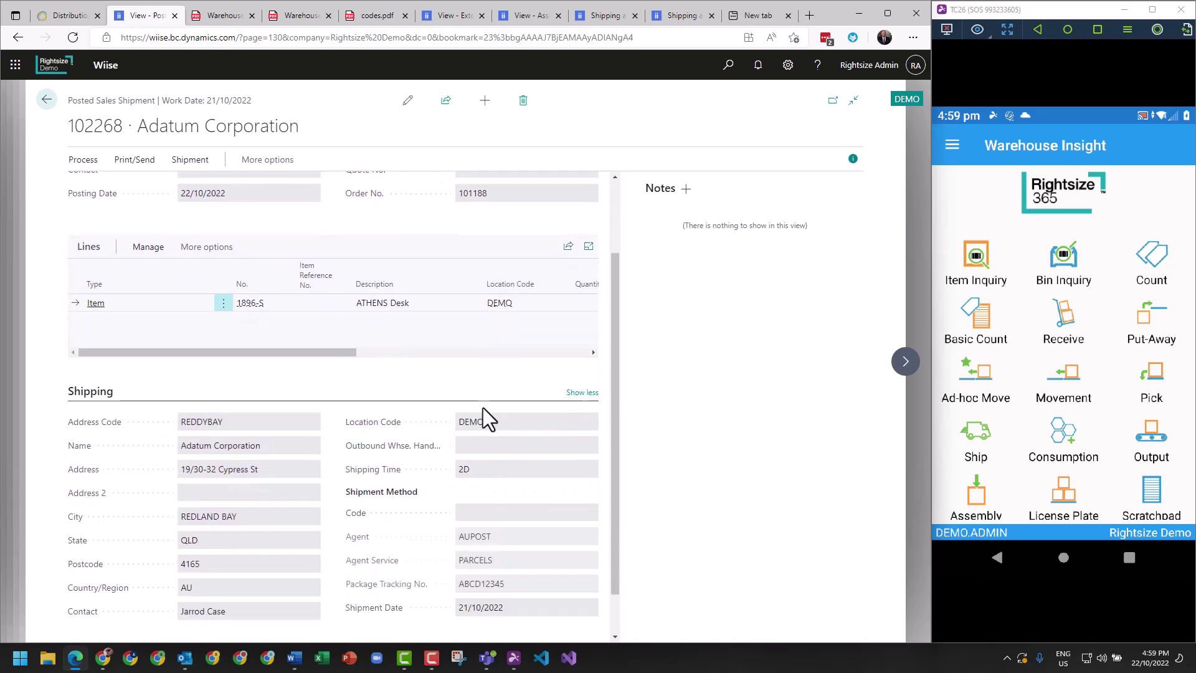
pyautogui.scroll(-1, 483, 412)
pyautogui.scroll(2, 493, 492)
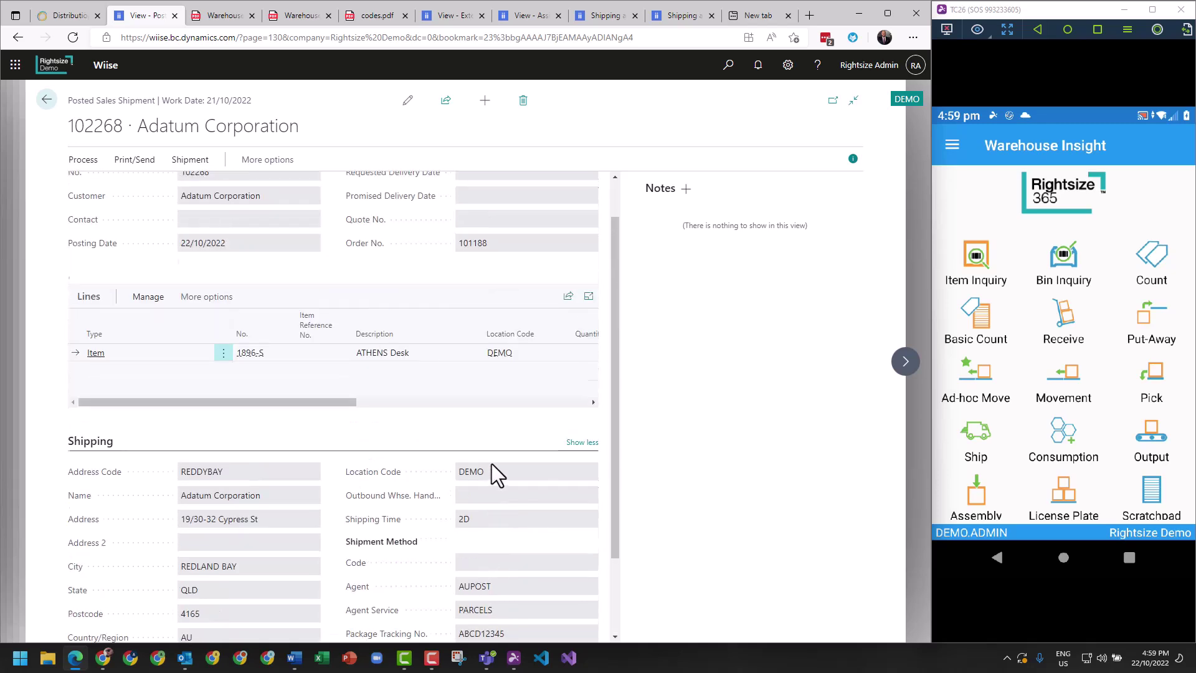
pyautogui.moveTo(369, 451); pyautogui.dragTo(481, 457)
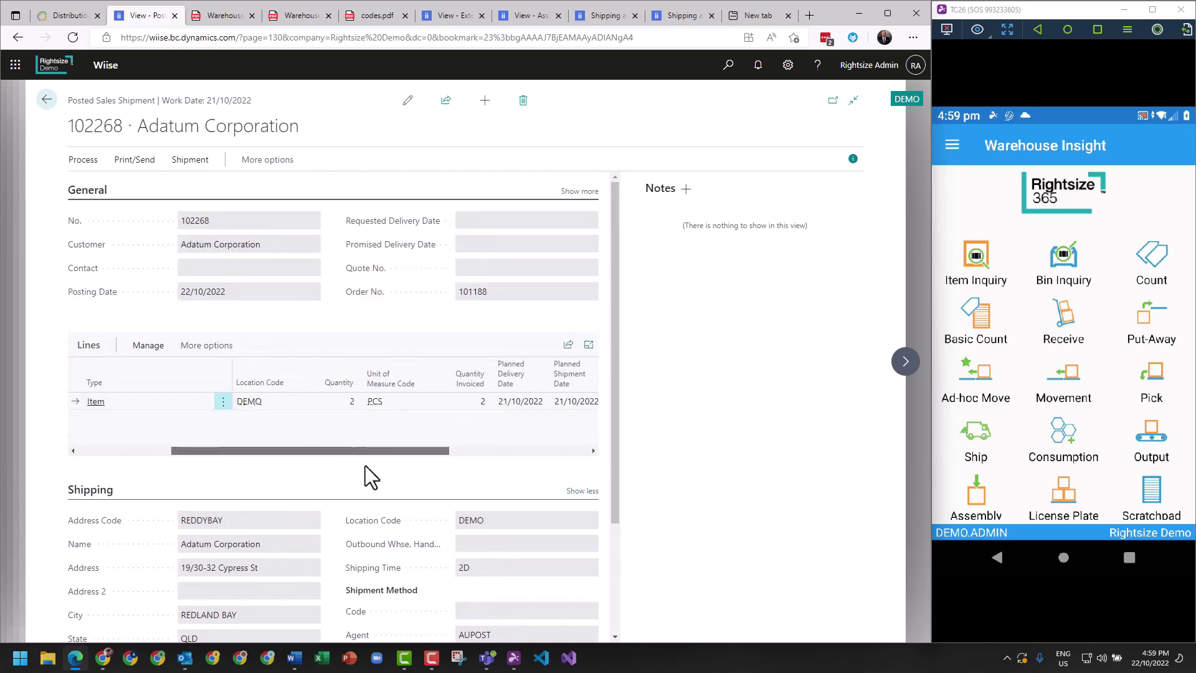
pyautogui.moveTo(365, 465); pyautogui.dragTo(134, 457)
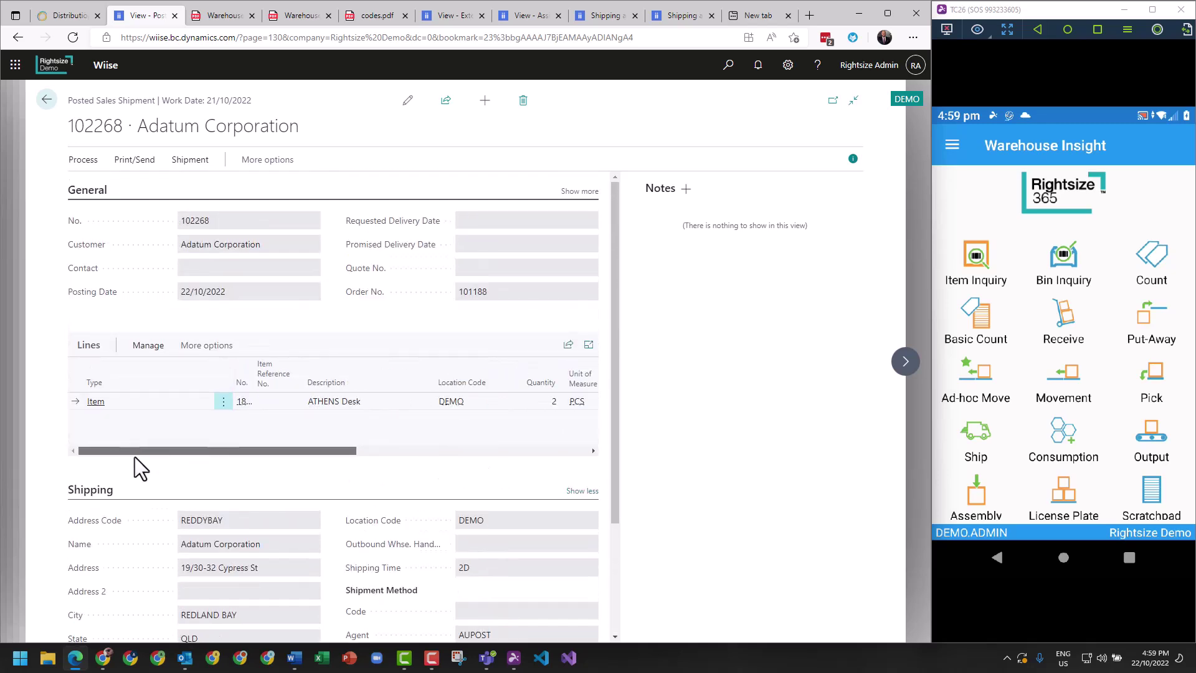
pyautogui.click(47, 100)
pyautogui.click(46, 100)
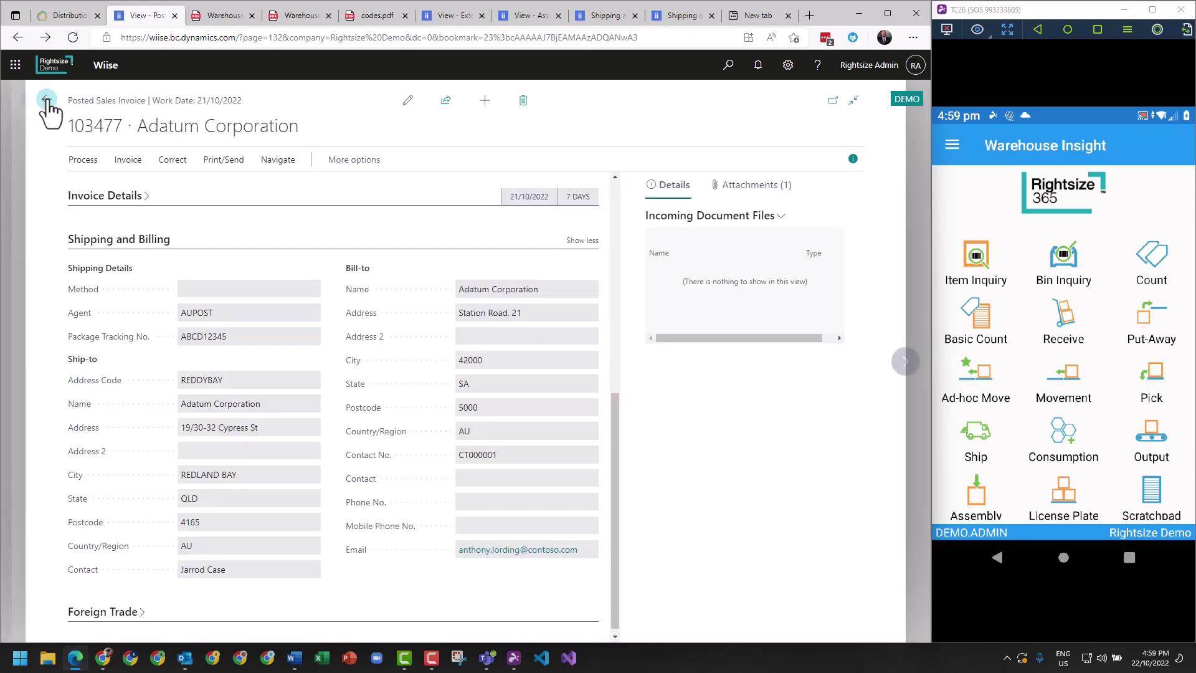
# - Return to the Rightsize Demo home page and open the Package Worksheet from Dynamic Ship Tasks
pyautogui.click(47, 99)
pyautogui.click(47, 100)
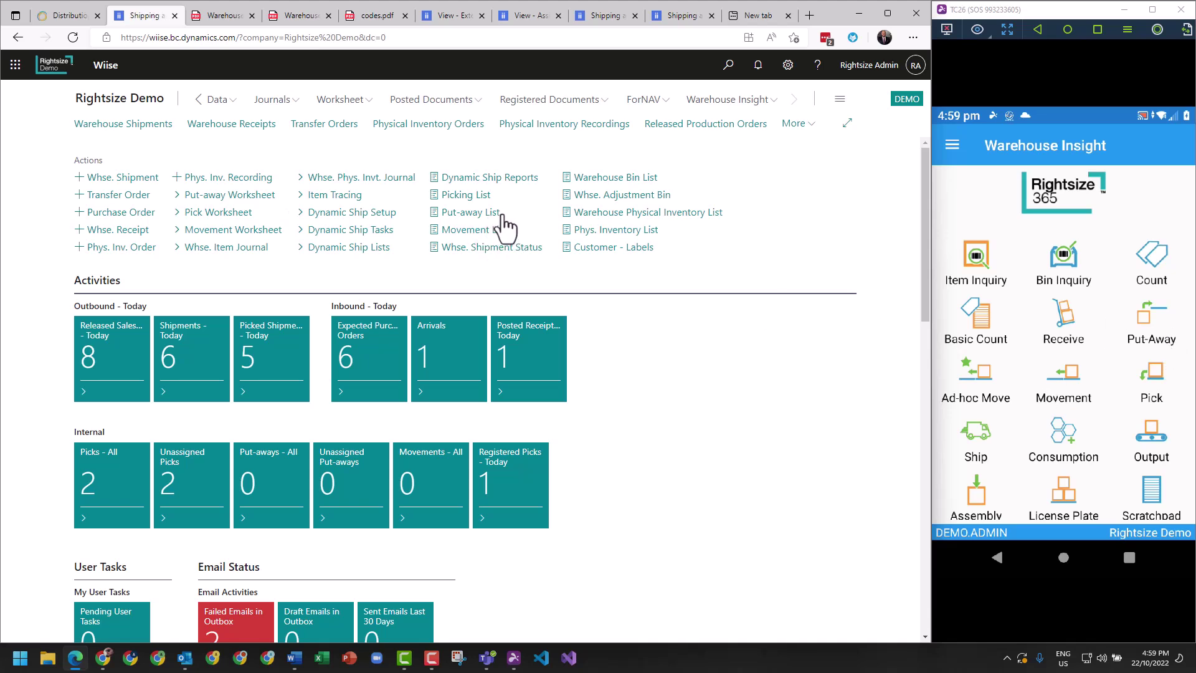
pyautogui.click(402, 231)
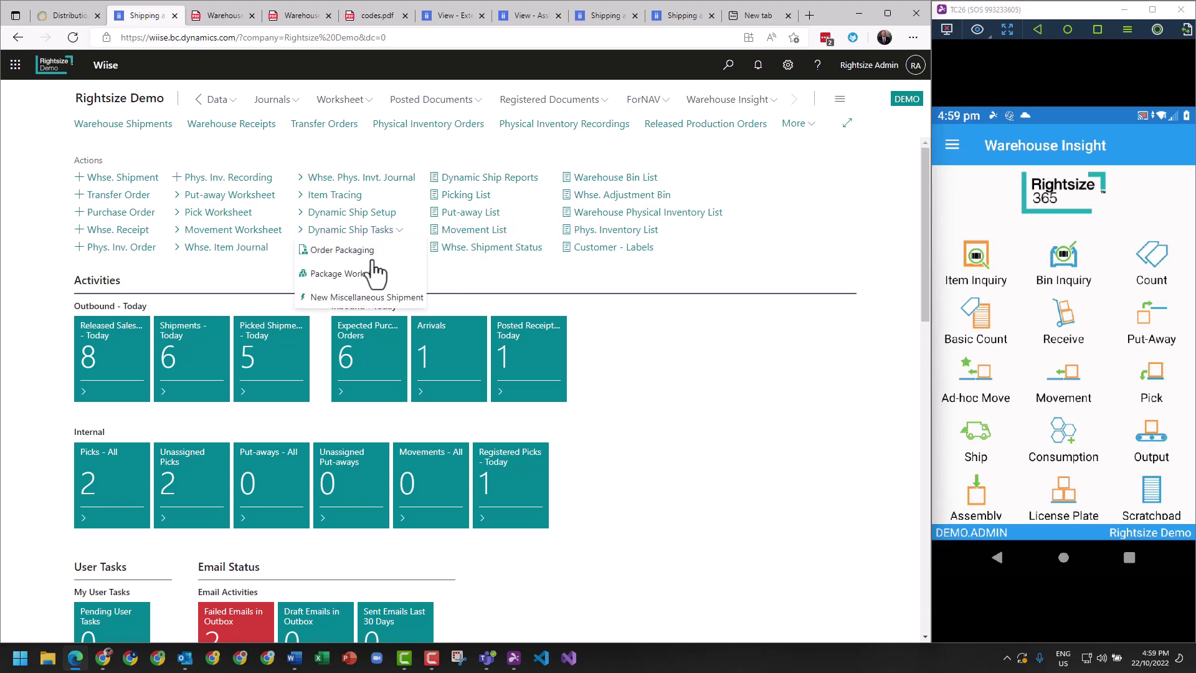
pyautogui.click(344, 273)
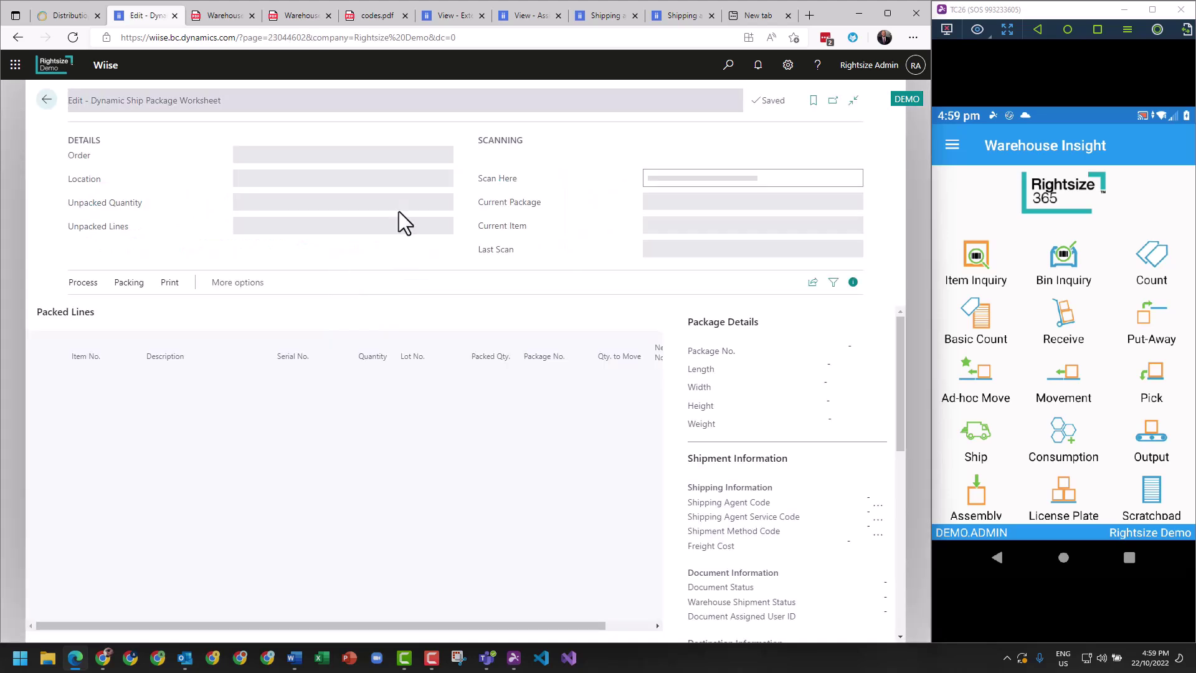